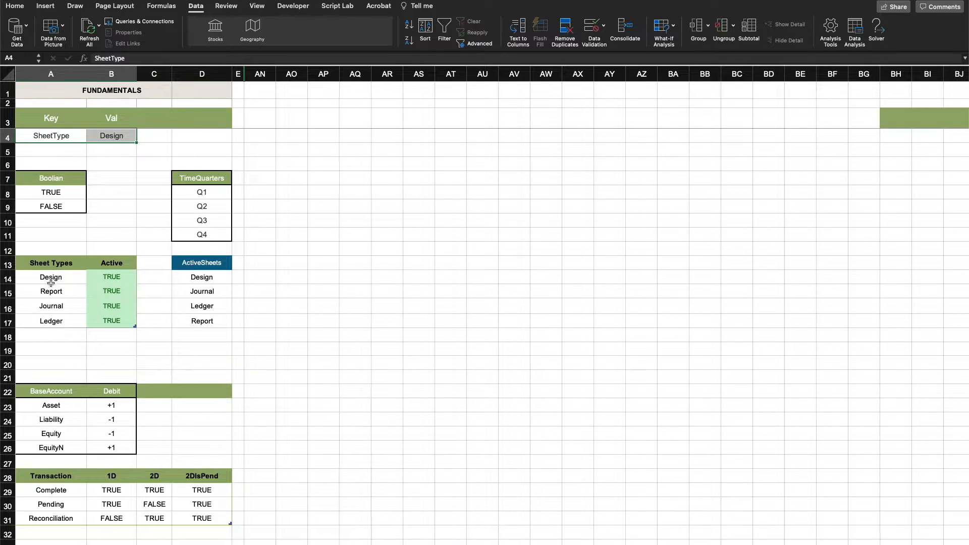
Examine the Sheet Types table with its Active flags and the formula behind the ActiveSheets list
left_click_drag(51, 278, 48, 329)
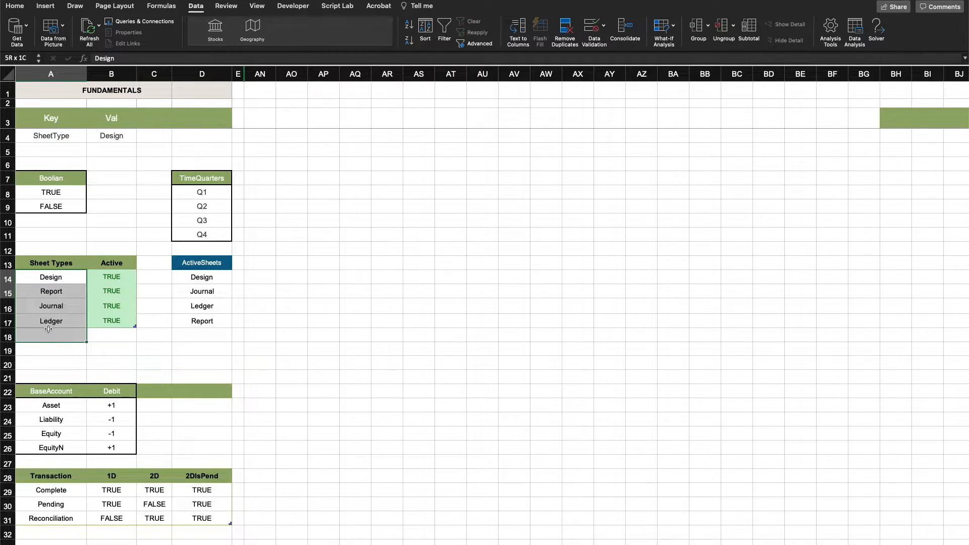
left_click_drag(121, 277, 122, 317)
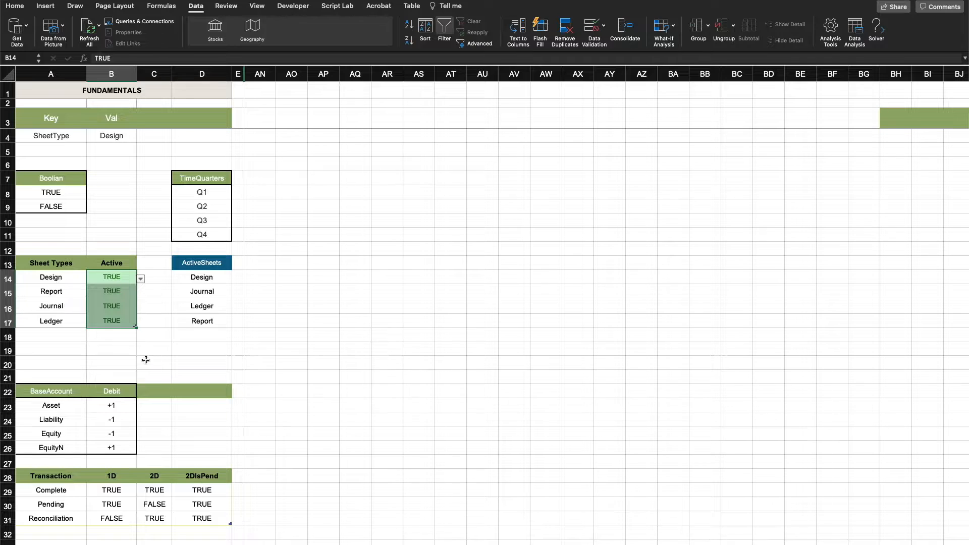
left_click(148, 360)
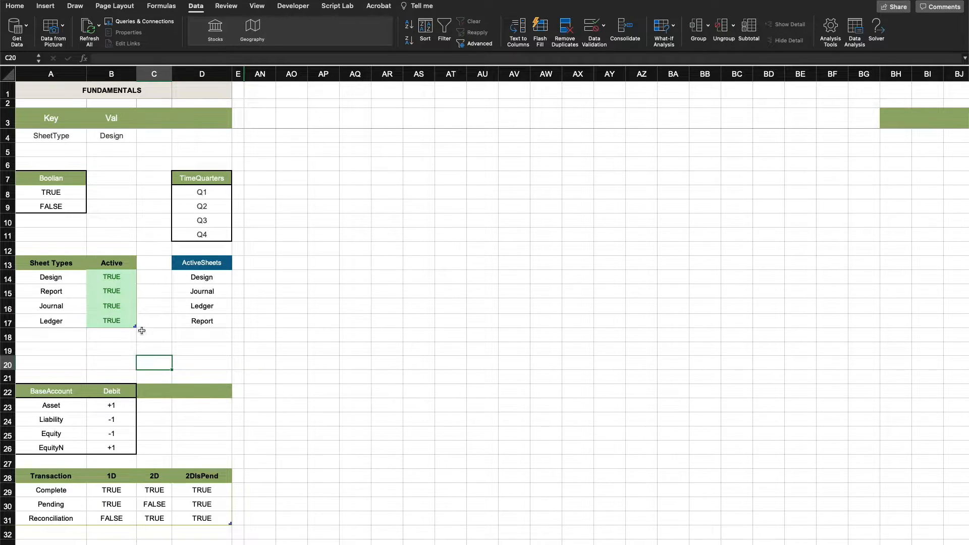
left_click_drag(55, 291, 103, 291)
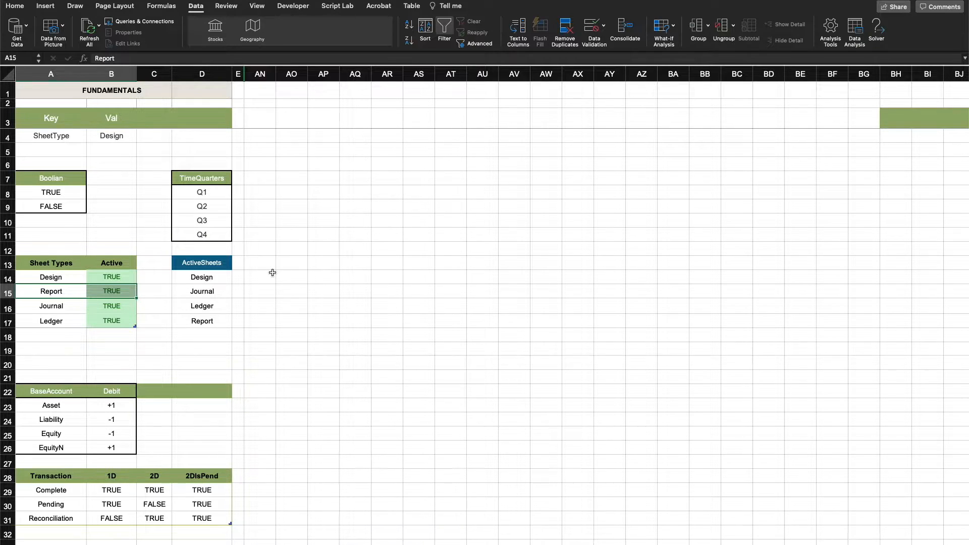
left_click(192, 273)
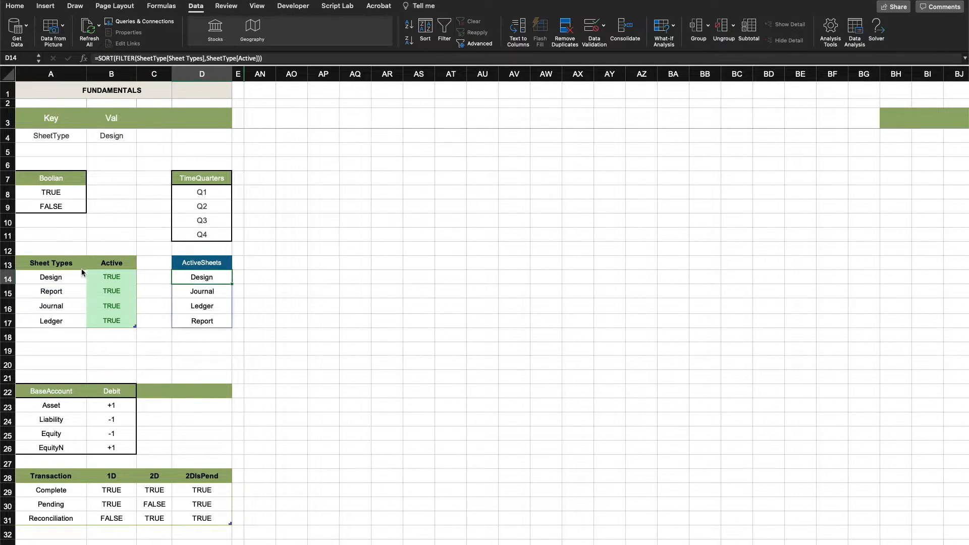
left_click_drag(64, 275, 63, 319)
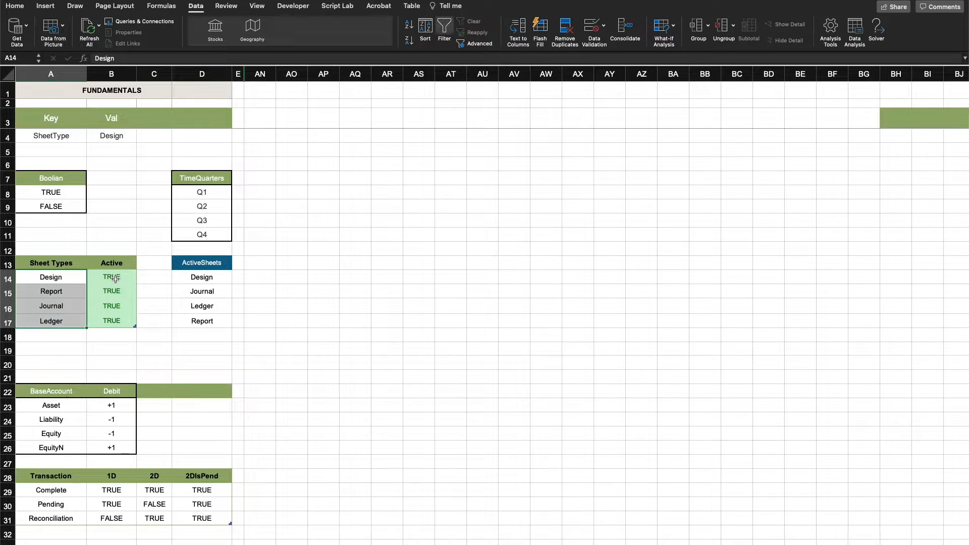
left_click_drag(112, 276, 112, 320)
left_click_drag(196, 279, 194, 317)
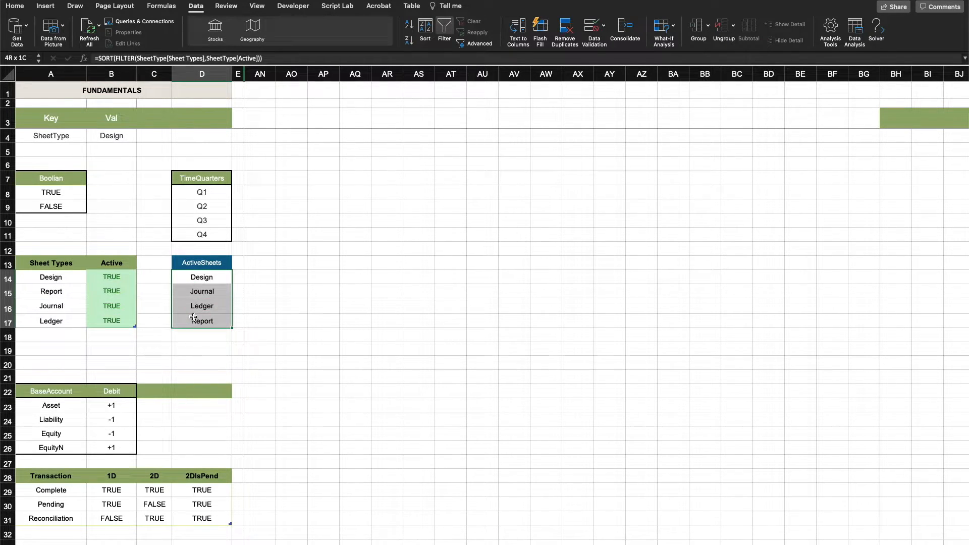
left_click_drag(42, 277, 42, 319)
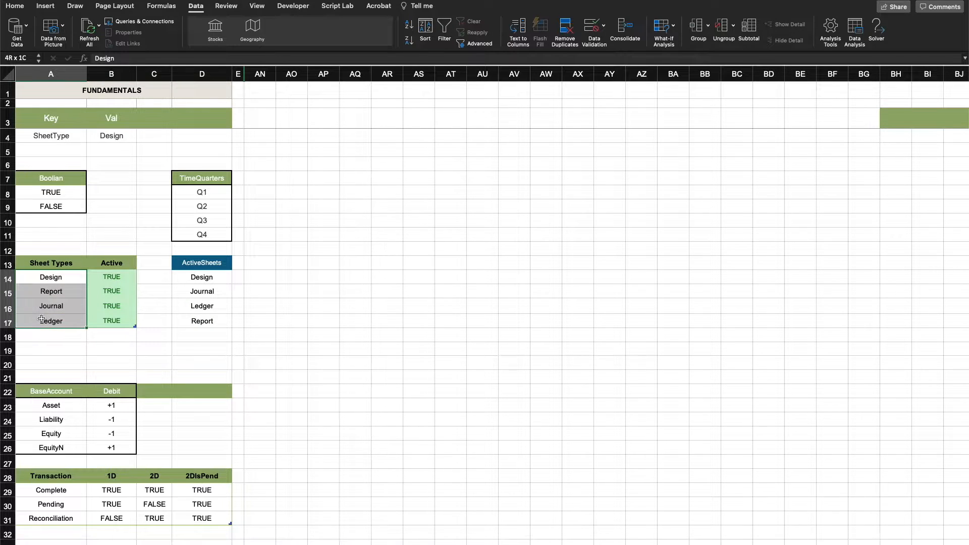
left_click(89, 335)
Review the BaseAccount table and the Debit sign assigned to each base account
scroll(91, 332, "down", 5)
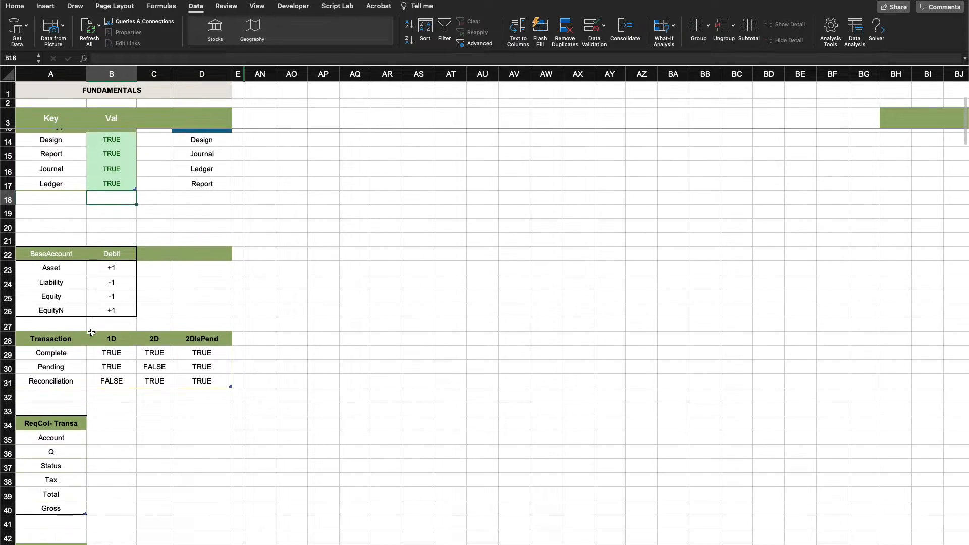
scroll(92, 332, "down", 3)
left_click_drag(42, 177, 119, 234)
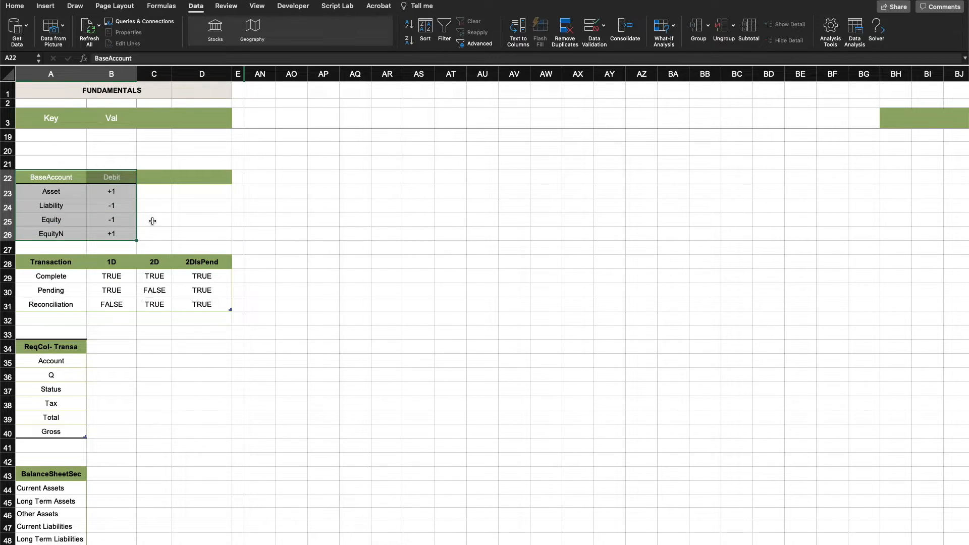
scroll(152, 221, "down", 1)
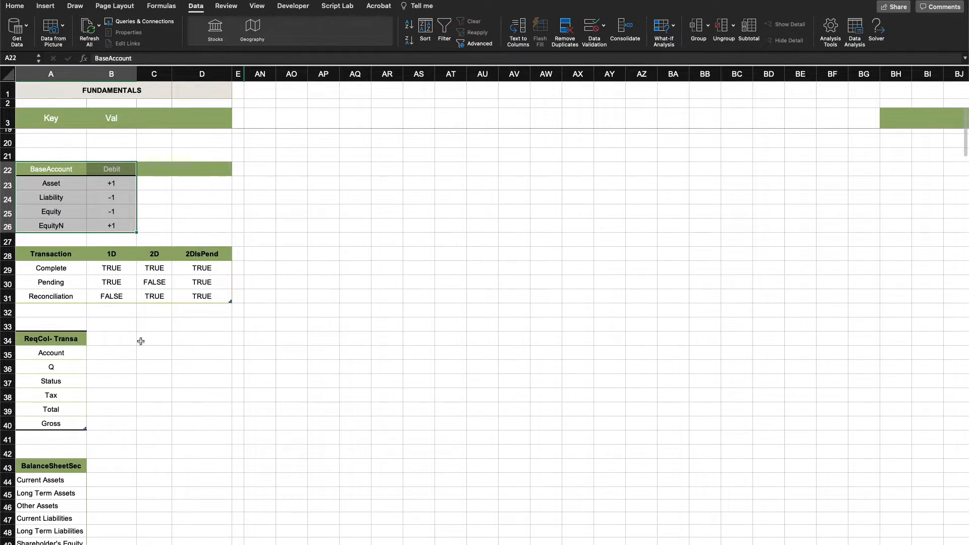
left_click(140, 339)
left_click_drag(101, 181, 100, 219)
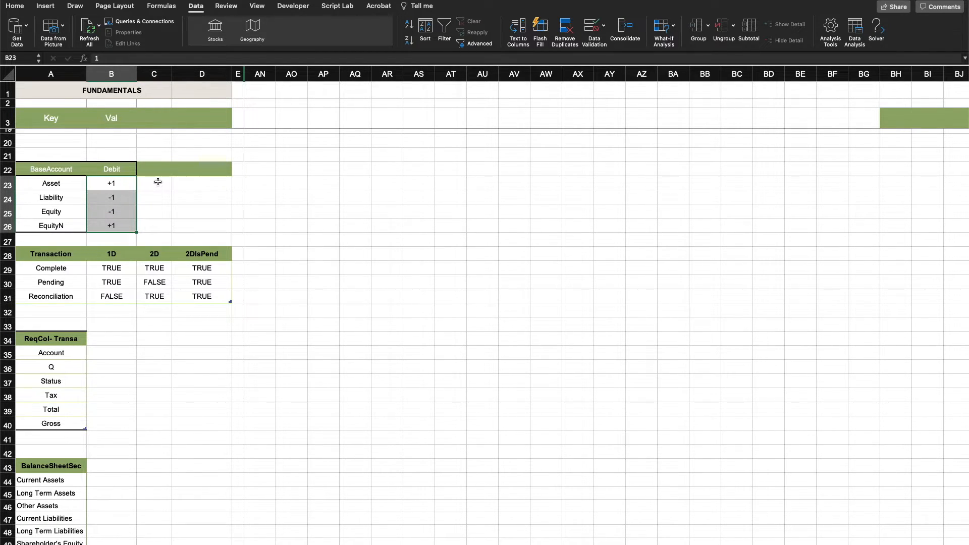
left_click(158, 182)
Examine the Complete, Pending and Reconciliation statuses in the Transaction table
scroll(205, 345, "down", 1)
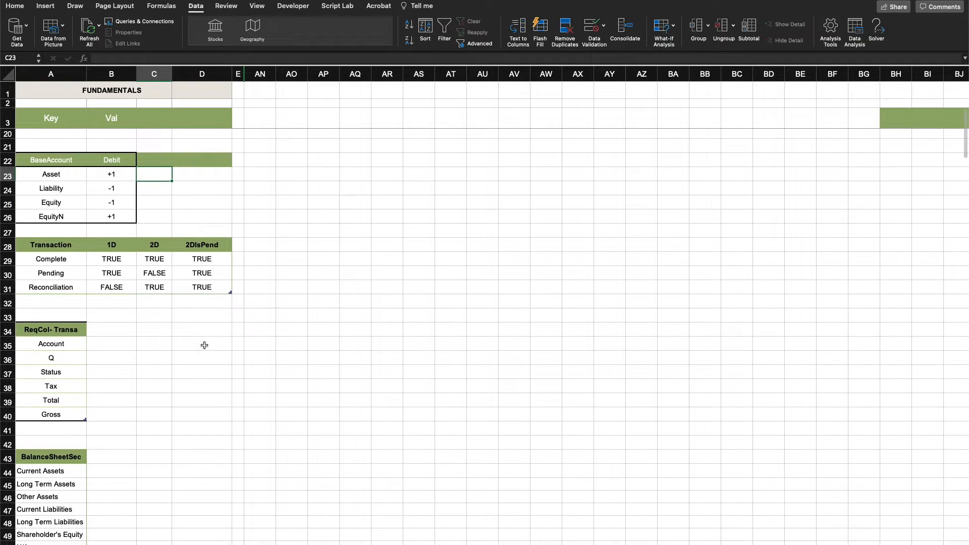
scroll(204, 345, "down", 6)
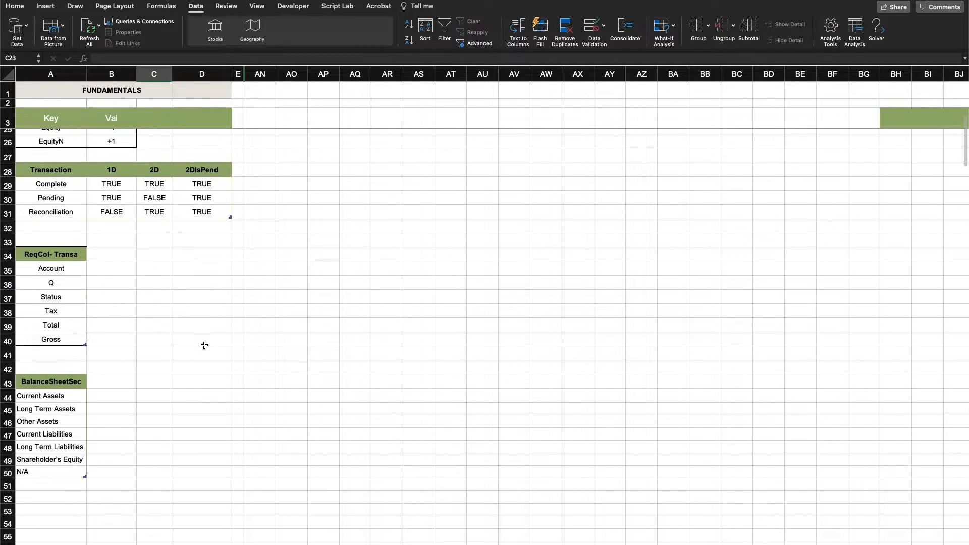
scroll(205, 346, "down", 1)
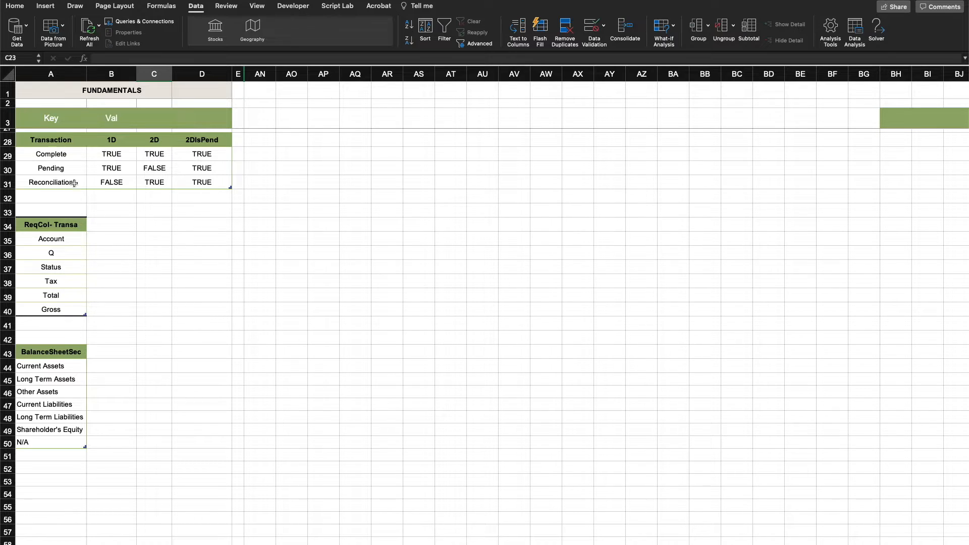
left_click(143, 241)
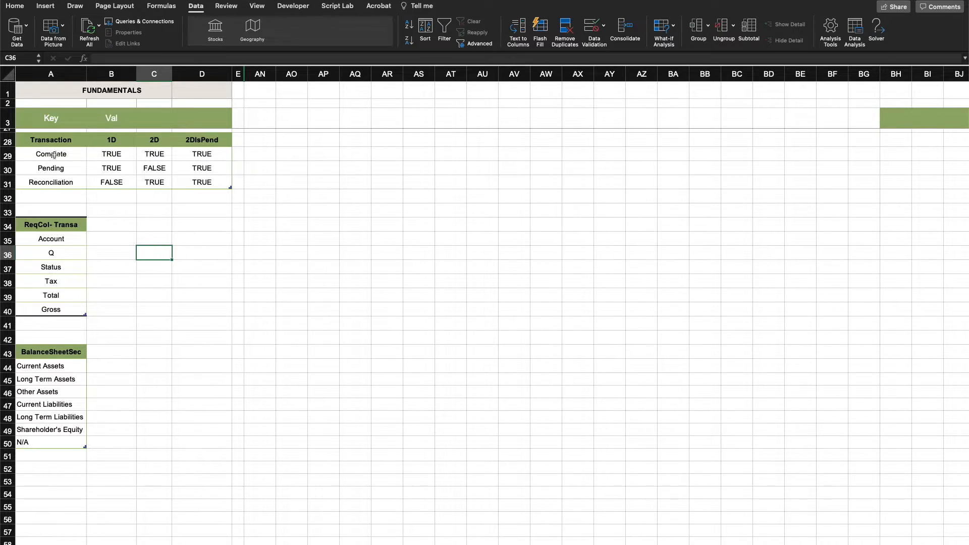
left_click_drag(55, 155, 152, 150)
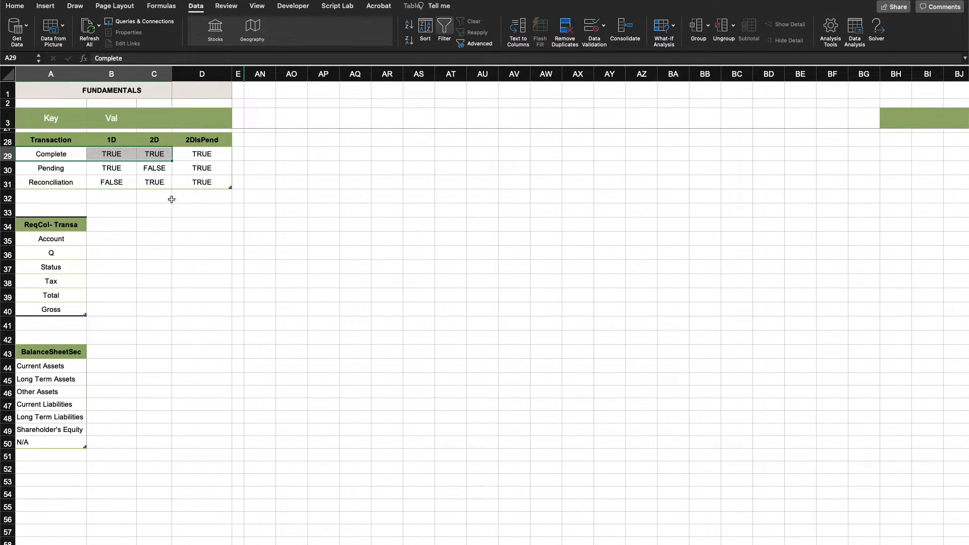
left_click(201, 263)
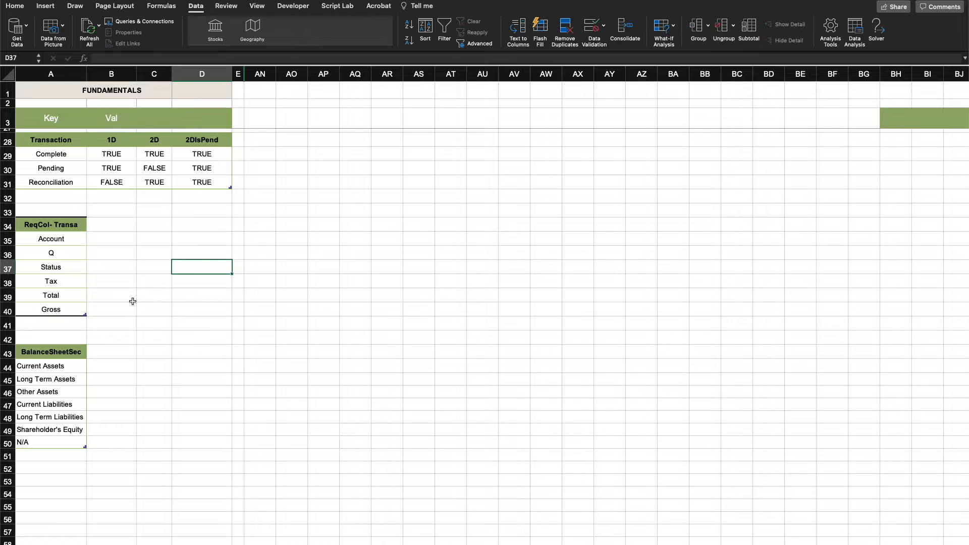
left_click(136, 243)
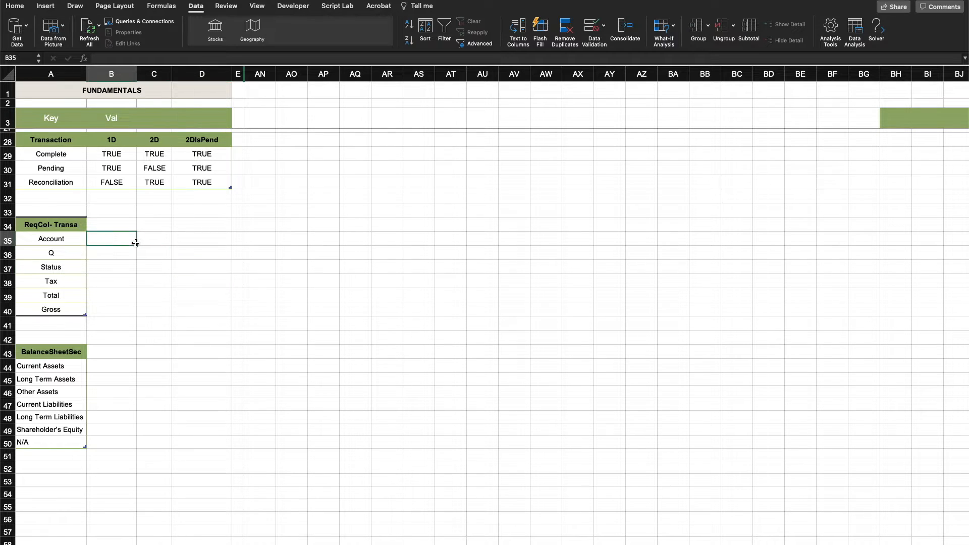
left_click(73, 154)
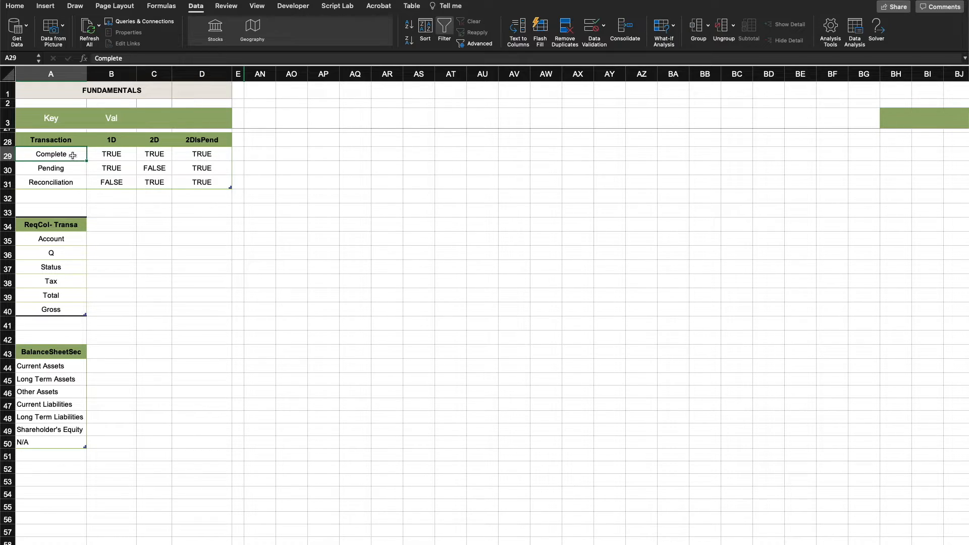
left_click(133, 251)
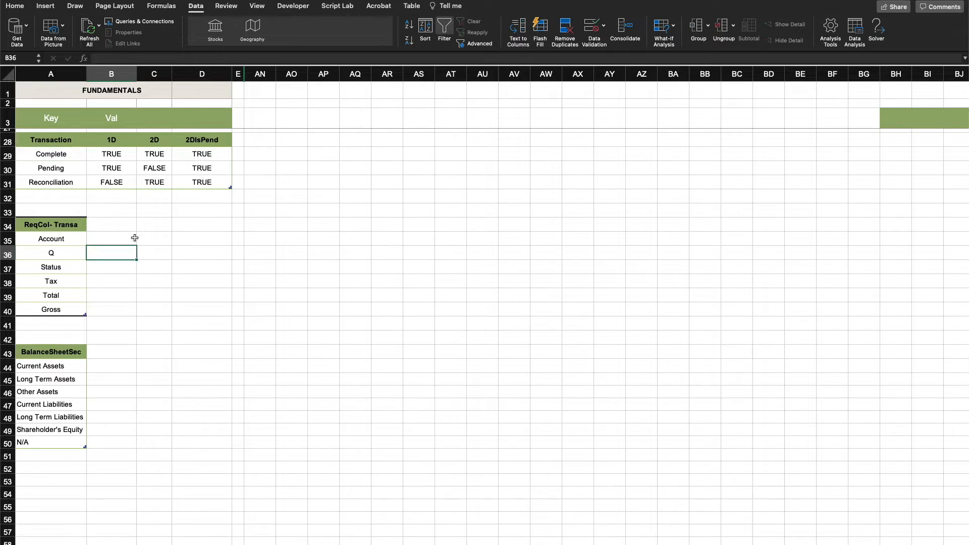
left_click(65, 182)
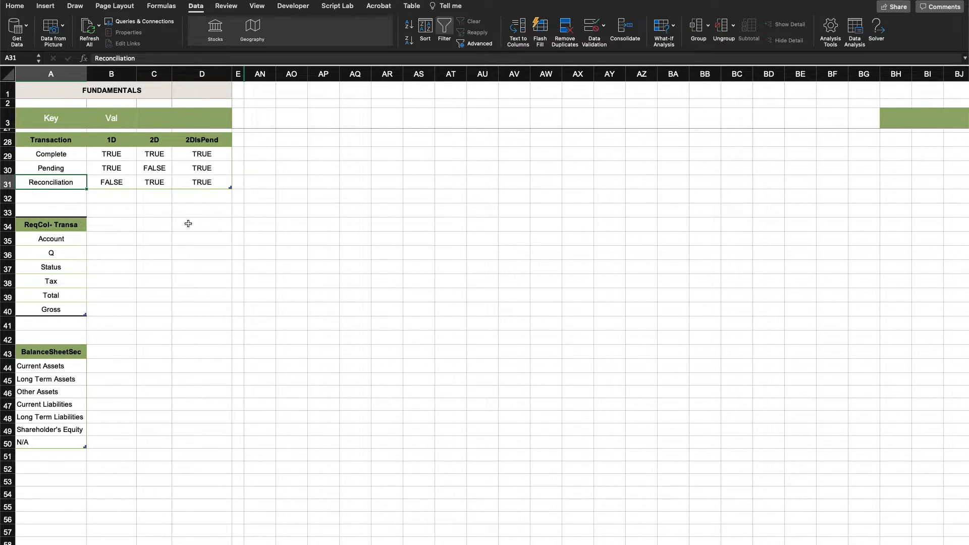
left_click(92, 208)
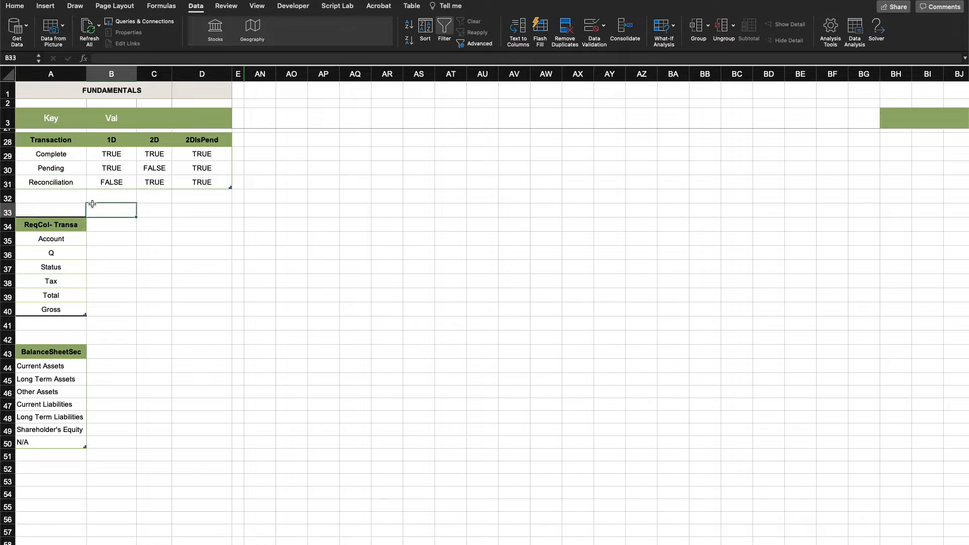
left_click(64, 168)
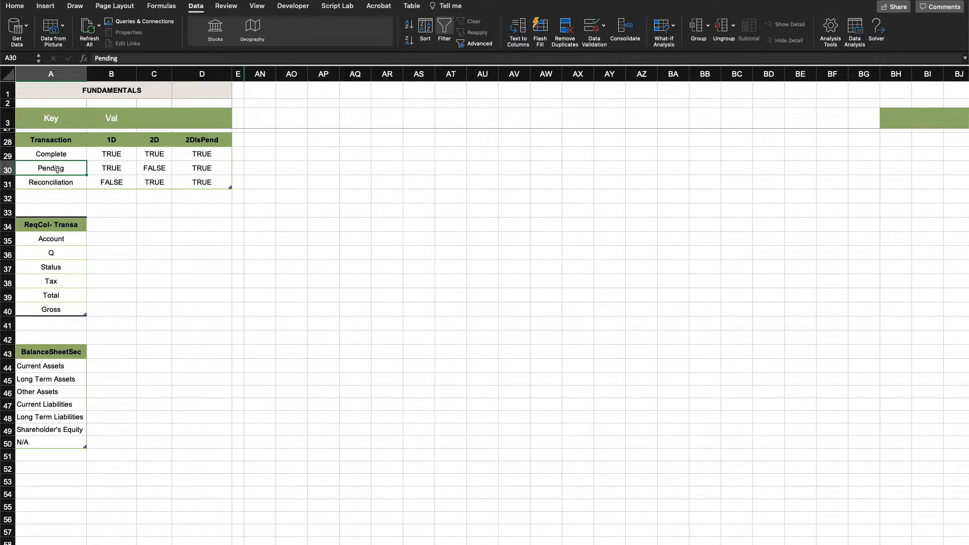
left_click(67, 154)
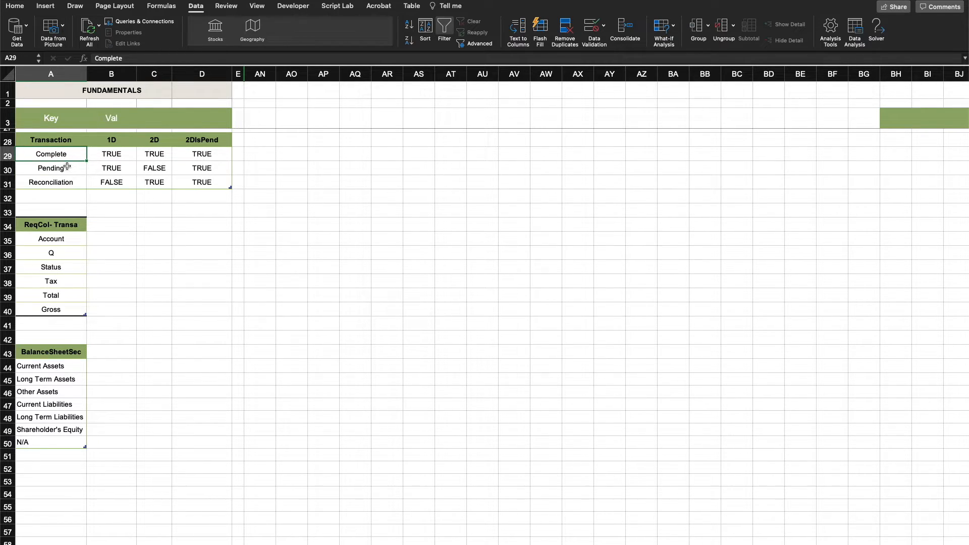
left_click(122, 210)
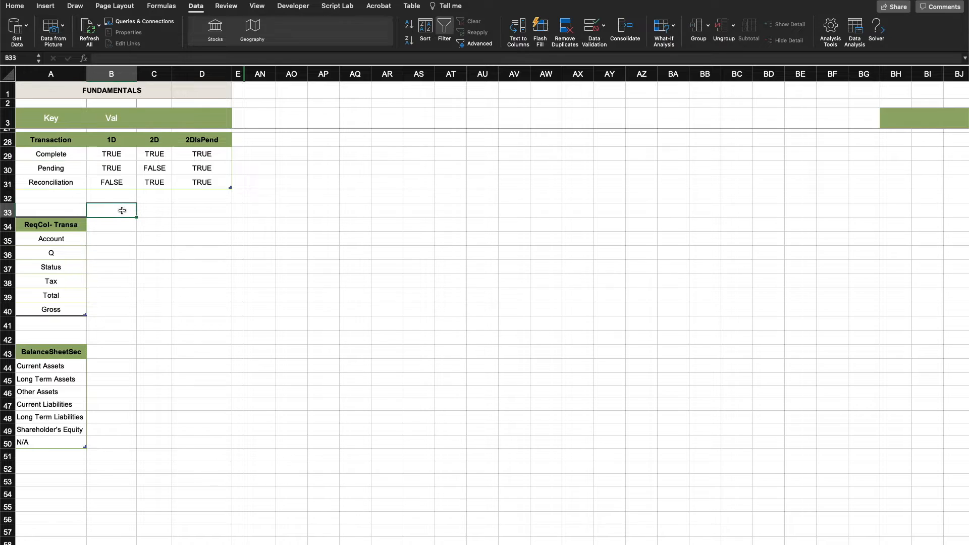
Compare the 1D, 2D and 2DIsPend columns of the Transaction table across its statuses
left_click_drag(48, 154, 44, 175)
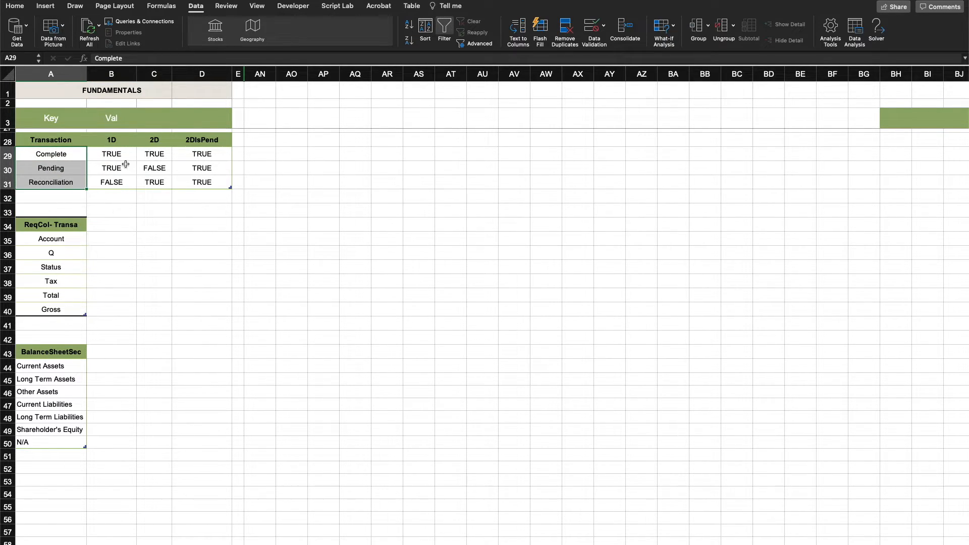
left_click(156, 252)
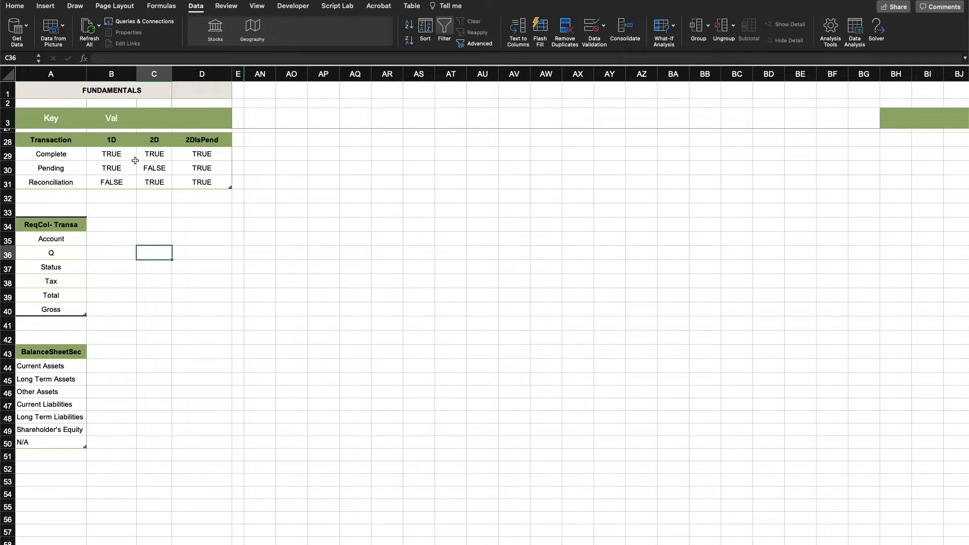
left_click_drag(119, 142, 115, 177)
left_click(156, 141)
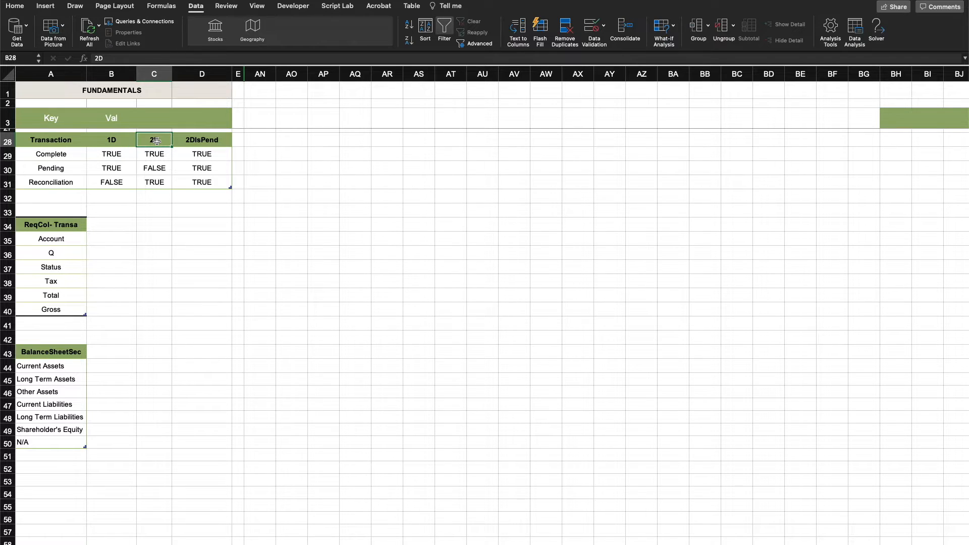
left_click_drag(156, 141, 154, 183)
left_click(164, 278)
left_click_drag(206, 140, 202, 177)
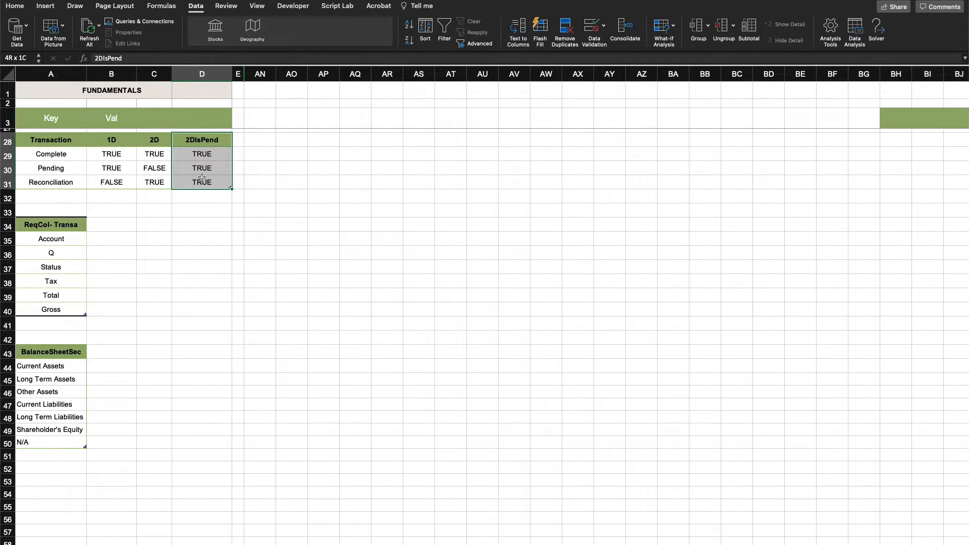
left_click(147, 295)
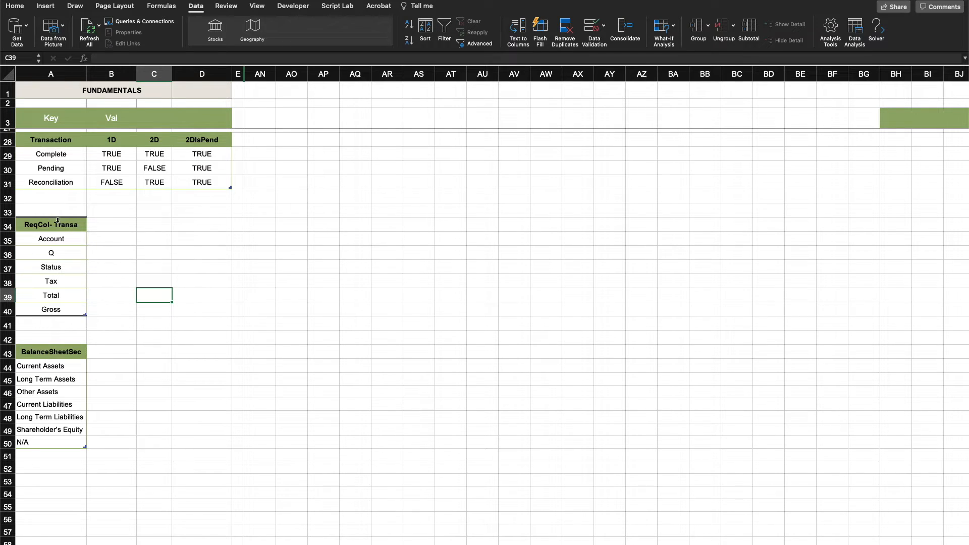
Review the required transaction columns in the ReqCol- Transa list, from Account to Gross
scroll(74, 229, "up", 1)
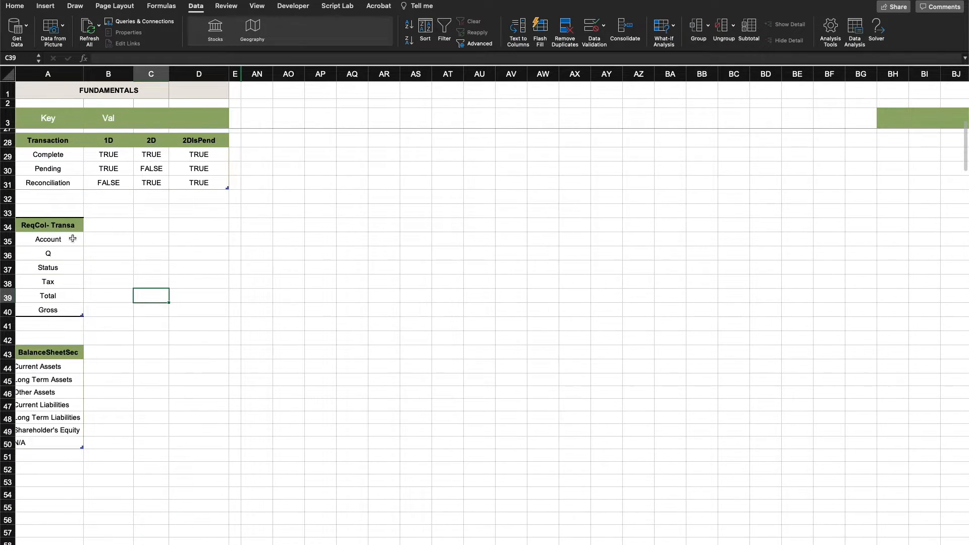
scroll(71, 240, "down", 1)
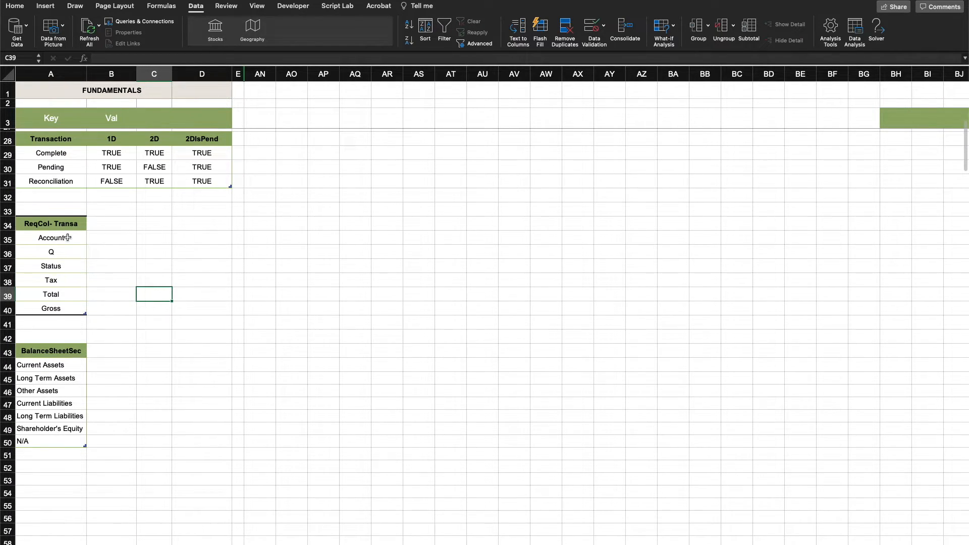
left_click_drag(67, 237, 69, 305)
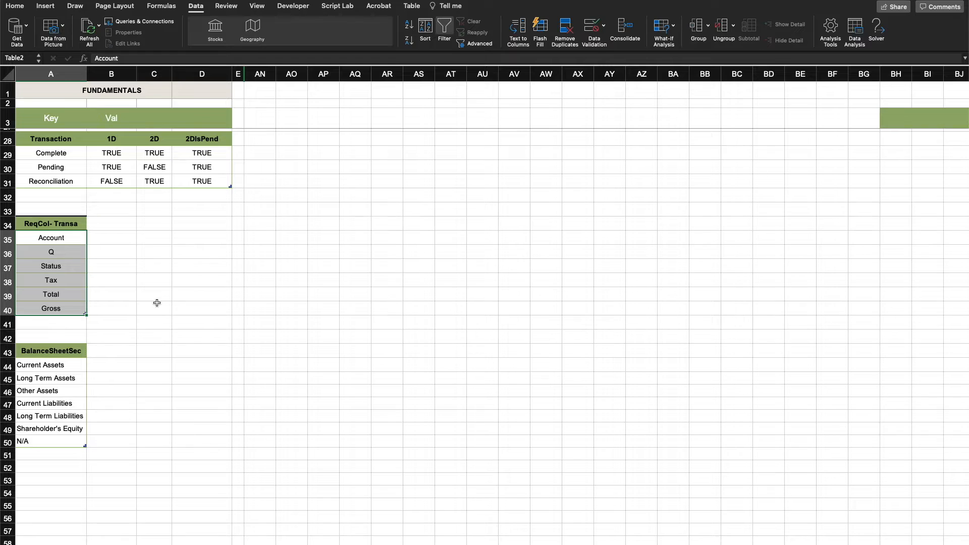
left_click(162, 298)
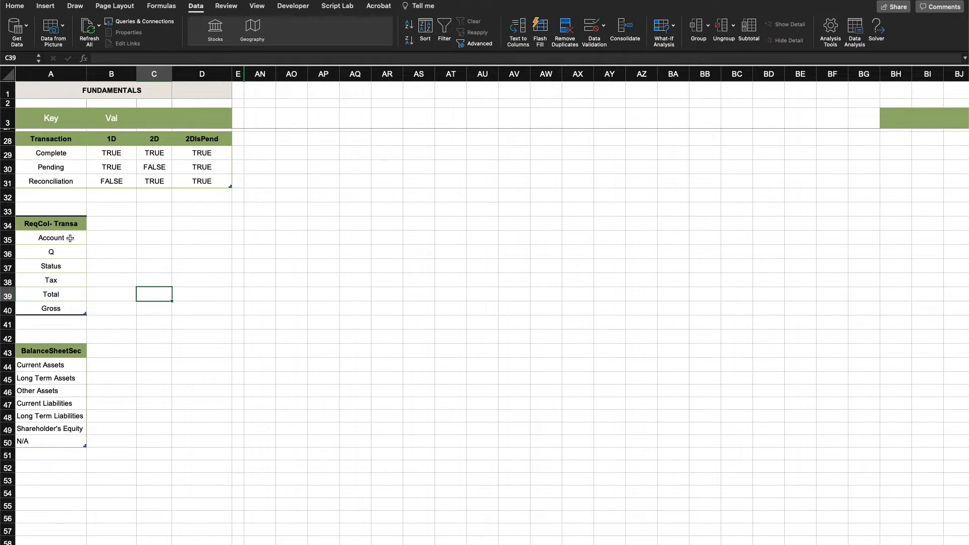
Go through the ReqCol- Transa entries again one by one, including Q, Status, Tax and Total, and highlight the whole list
left_click(67, 240)
left_click(66, 253)
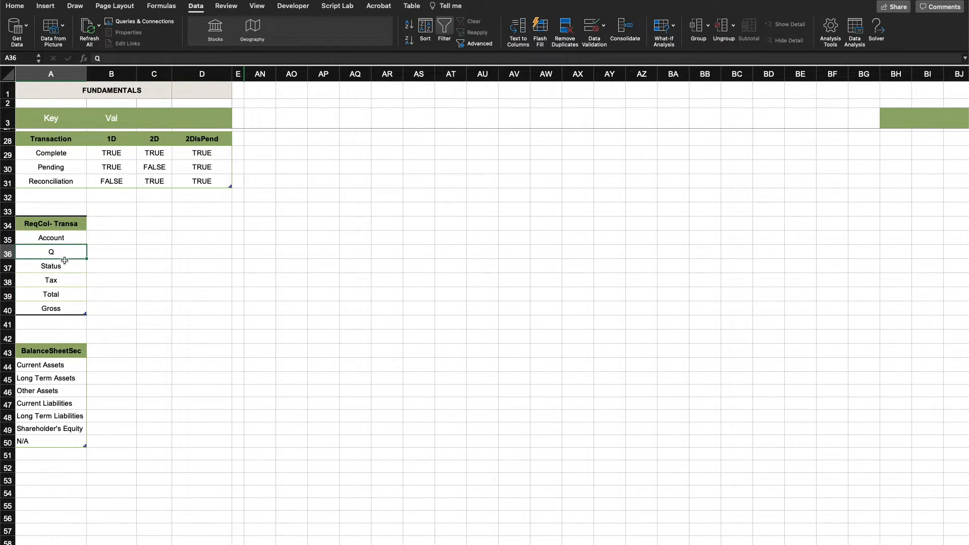
left_click(62, 263)
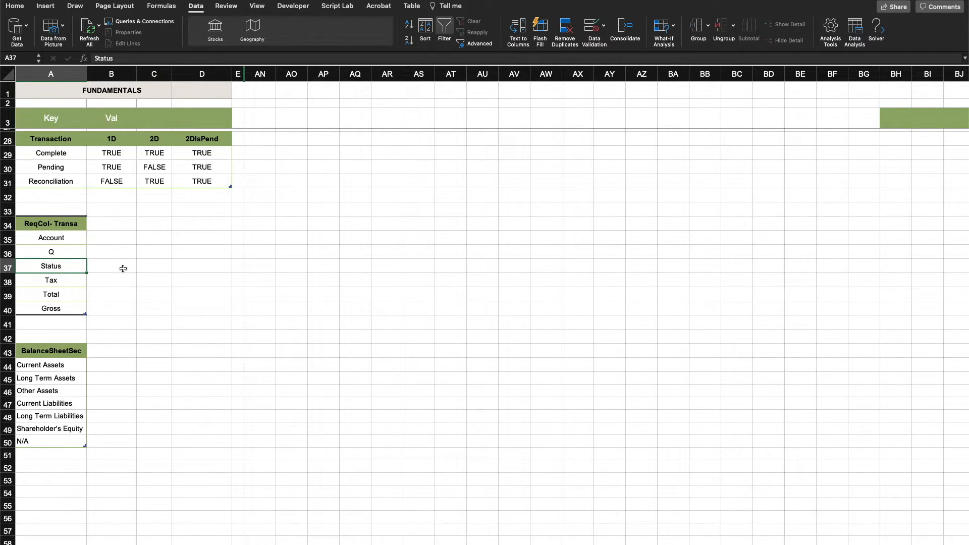
left_click(70, 237)
left_click(62, 251)
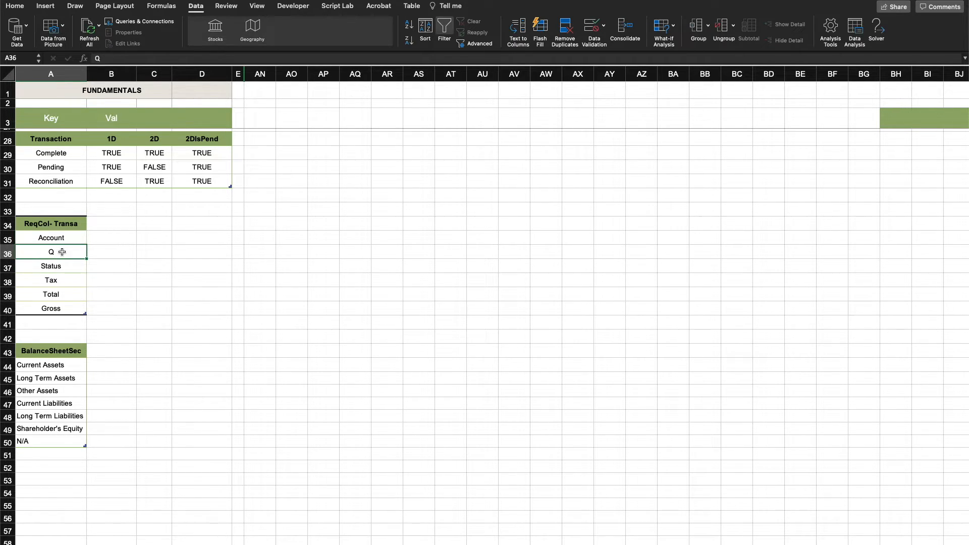
left_click(54, 267)
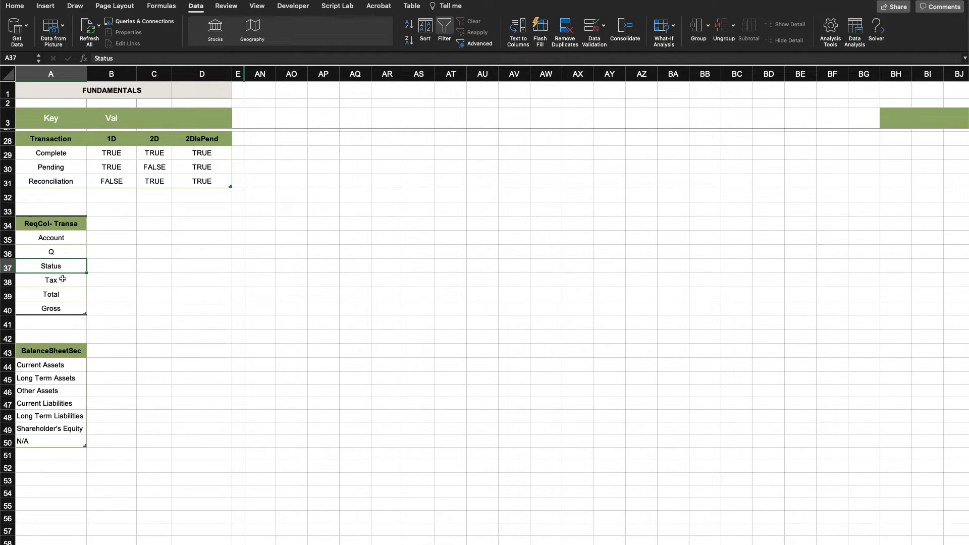
left_click(65, 279)
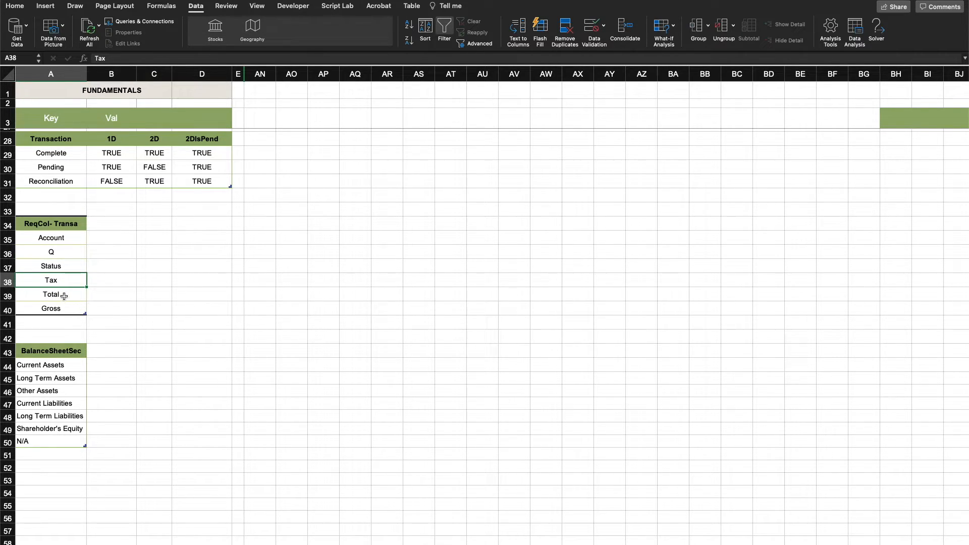
left_click(63, 292)
left_click(62, 308)
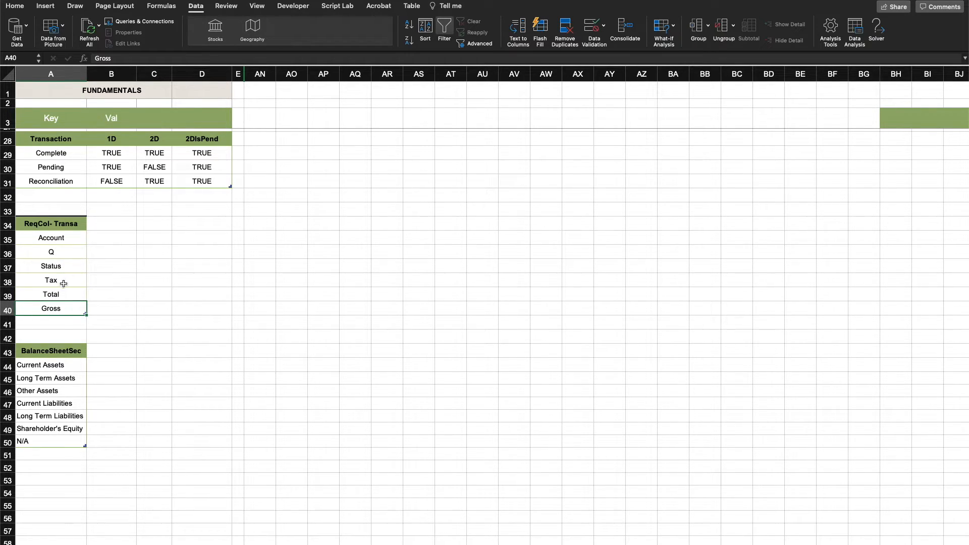
left_click(70, 243)
left_click_drag(70, 243, 68, 309)
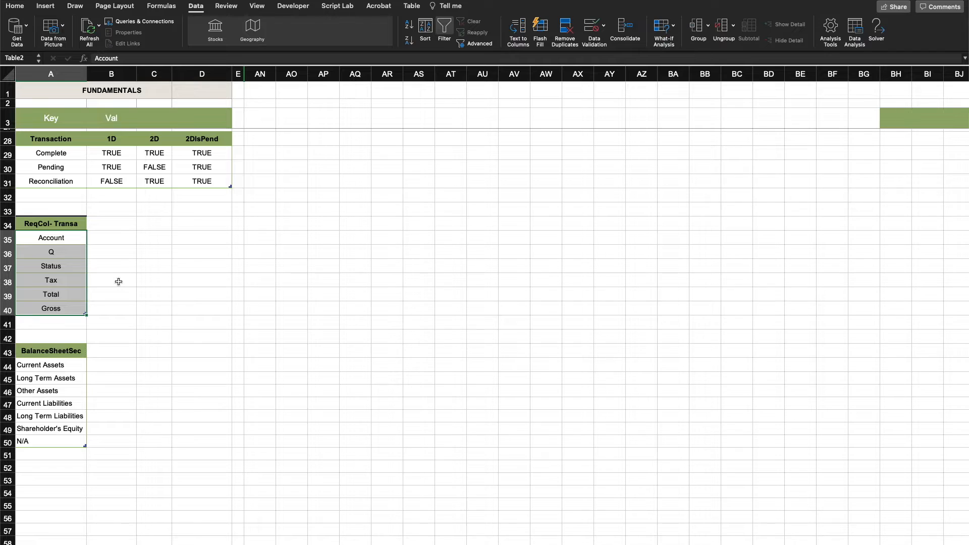
Review the balance sheet sections in the BalanceSheetSec list, from Current Assets to N/A
scroll(118, 281, "down", 5)
scroll(118, 282, "left", 10)
left_click_drag(73, 158, 69, 229)
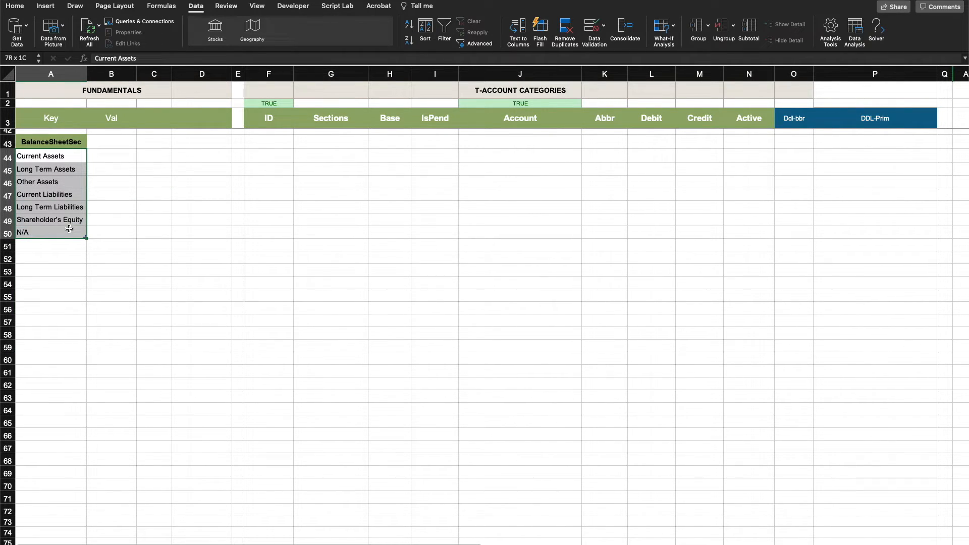
left_click_drag(69, 229, 70, 230)
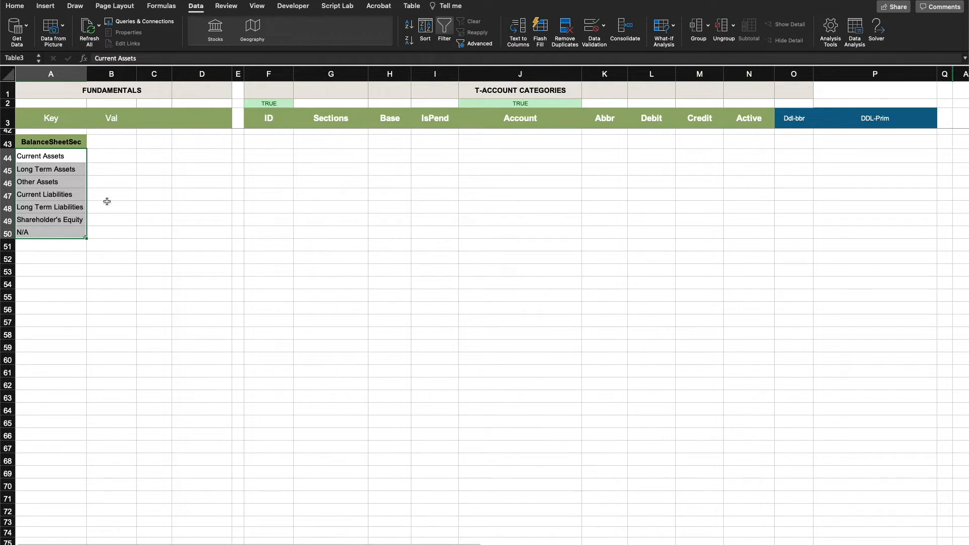
Examine the T-Account Categories table, covering its column headings from ID to Active and the section assigned to each account
scroll(370, 251, "up", 12)
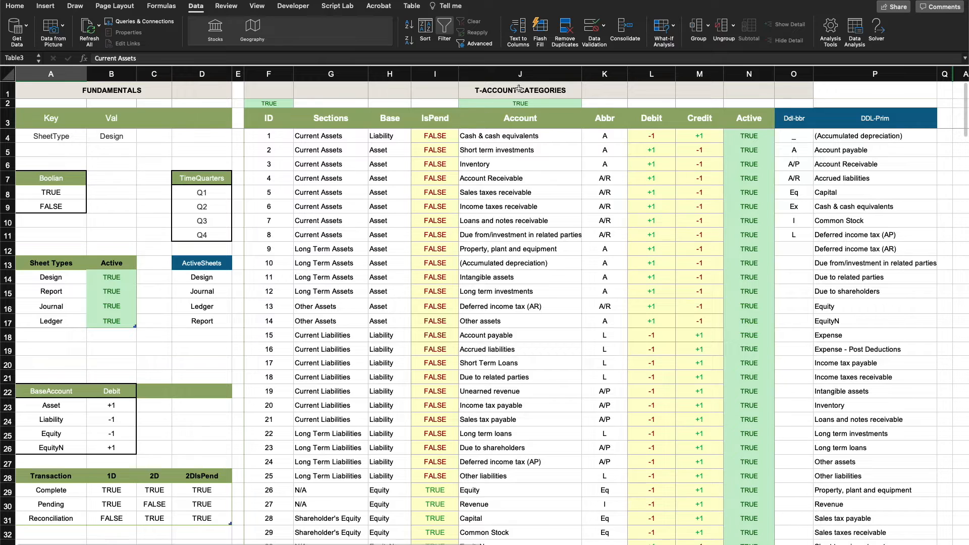
left_click(519, 89)
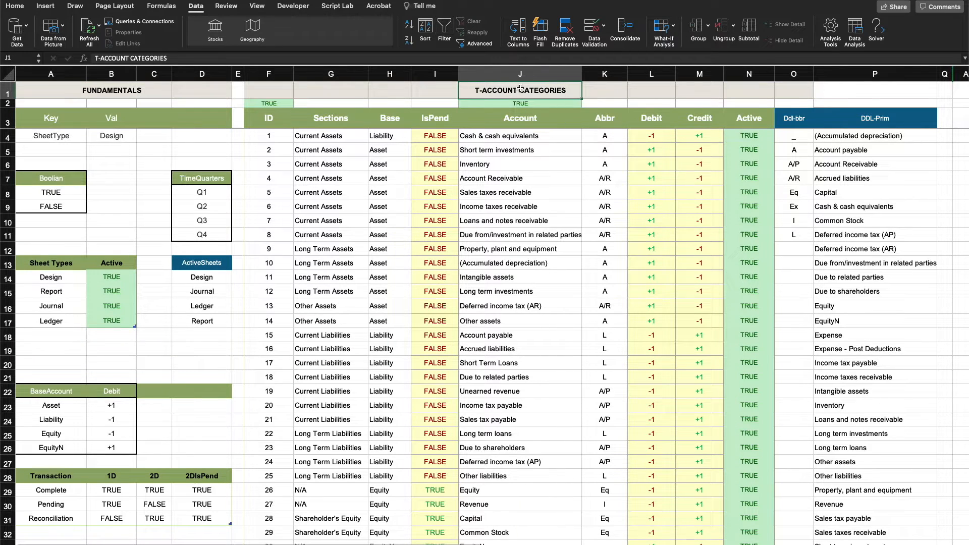
left_click(337, 132)
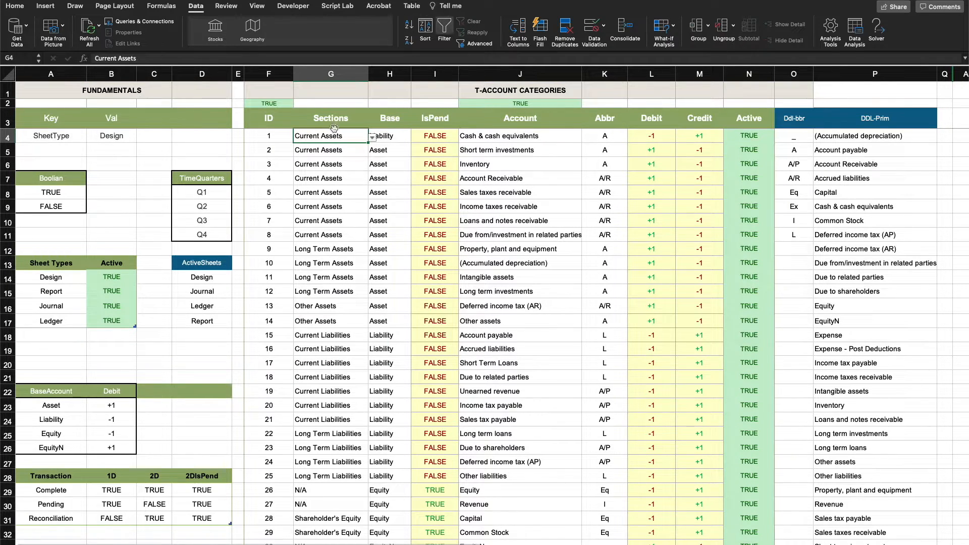
left_click_drag(275, 112, 761, 124)
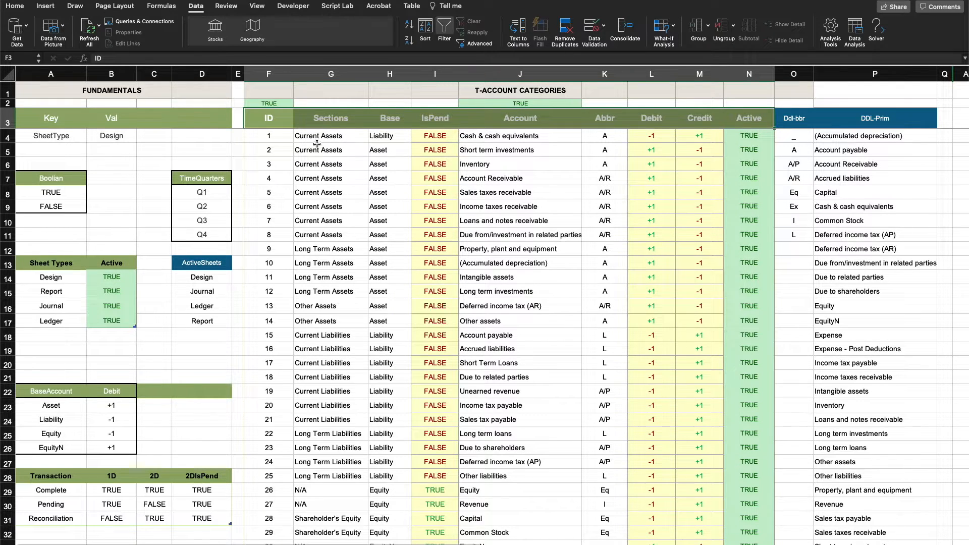
left_click_drag(276, 133, 319, 381)
left_click_drag(497, 136, 497, 382)
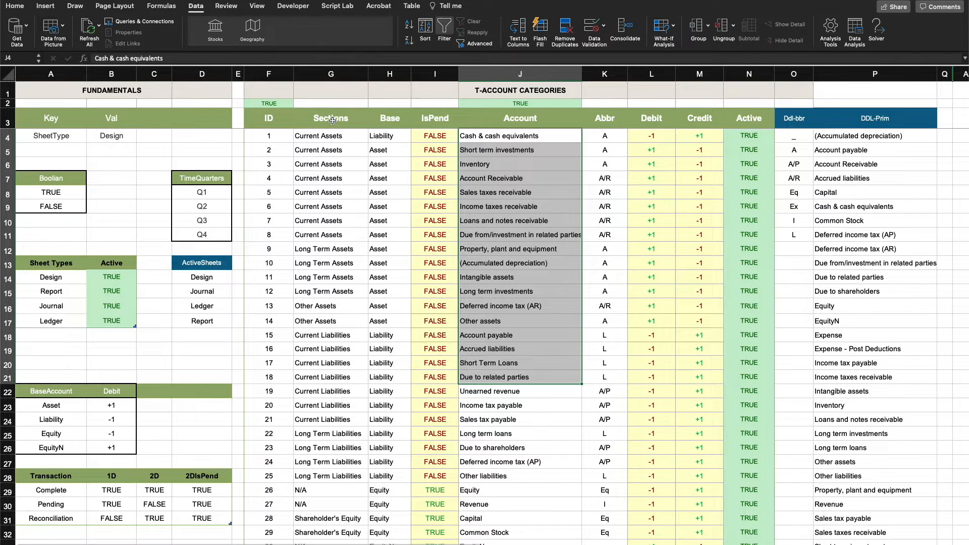
left_click(337, 136)
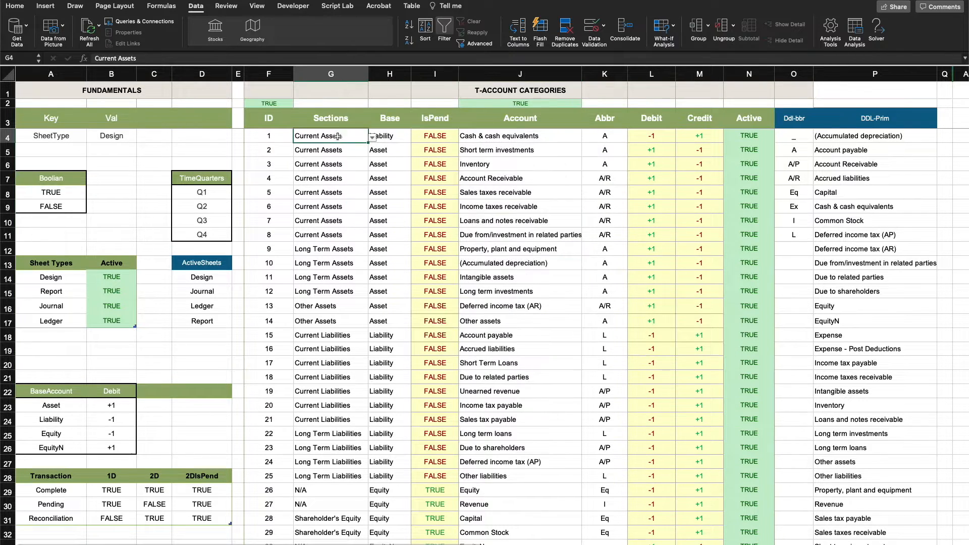
left_click(512, 136)
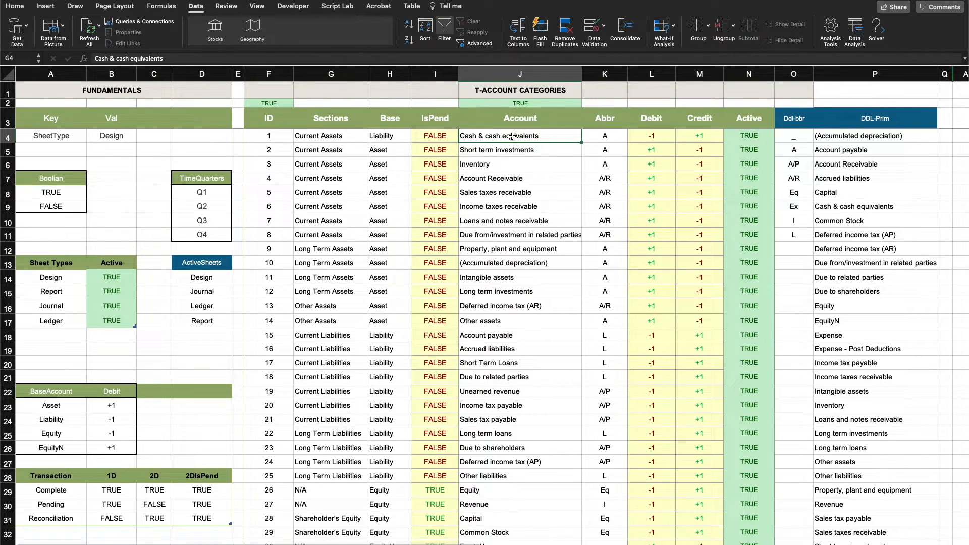
left_click(338, 136)
left_click(553, 189)
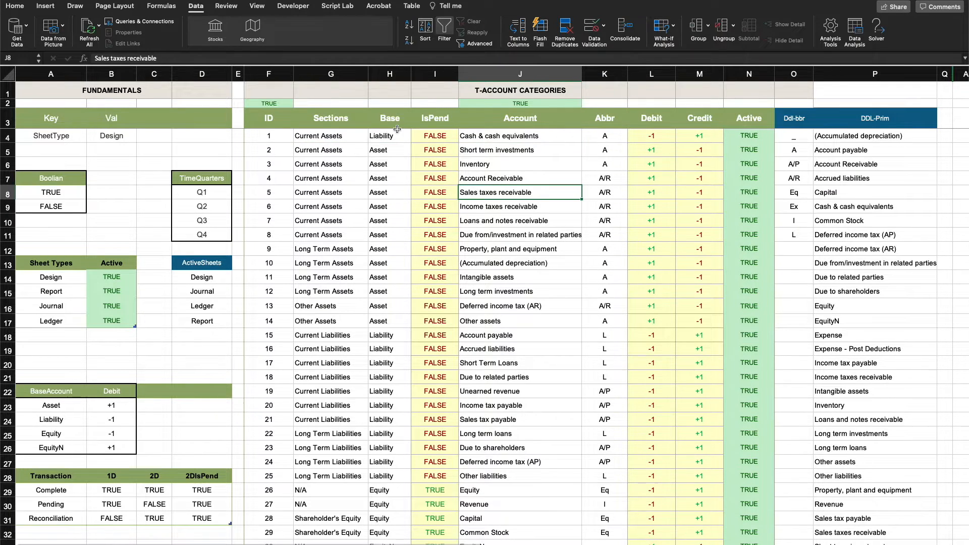
Set the Base of the Cash & cash equivalents account to Asset in the T-Account Categories table
left_click(394, 135)
left_click(415, 138)
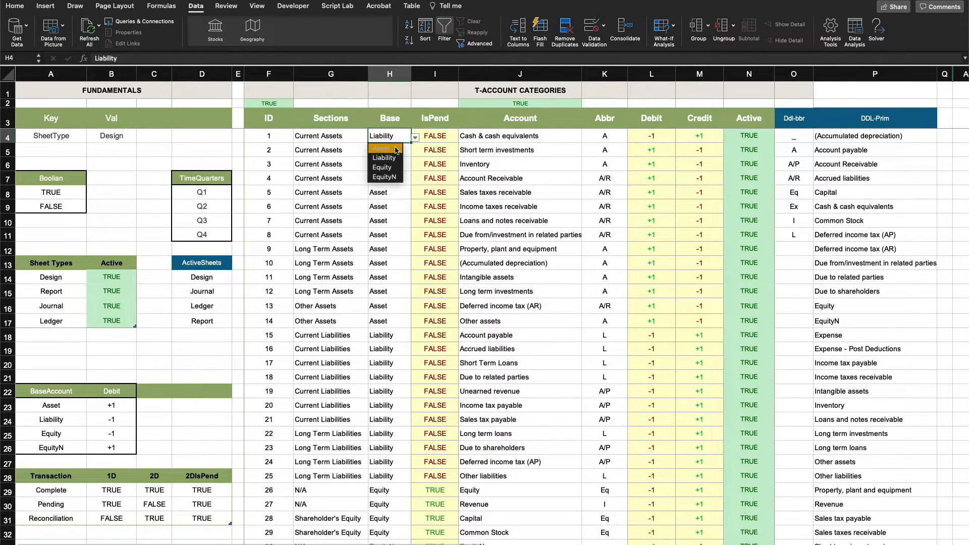
left_click(394, 148)
Compare the asset sections with the liability, Shareholder's Equity and N/A sections in the BalanceSheetSec list
scroll(348, 143, "down", 9)
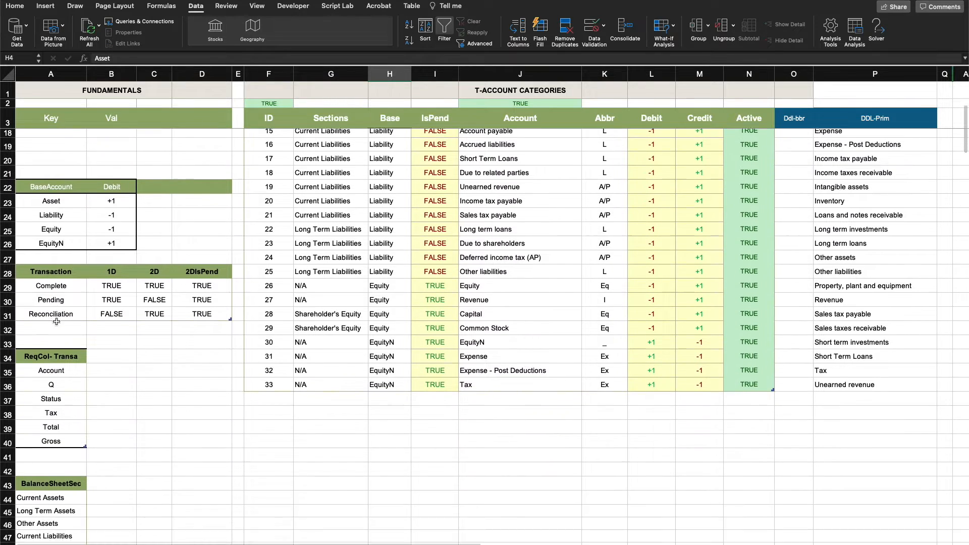
scroll(64, 316, "down", 1)
left_click_drag(59, 308, 58, 333)
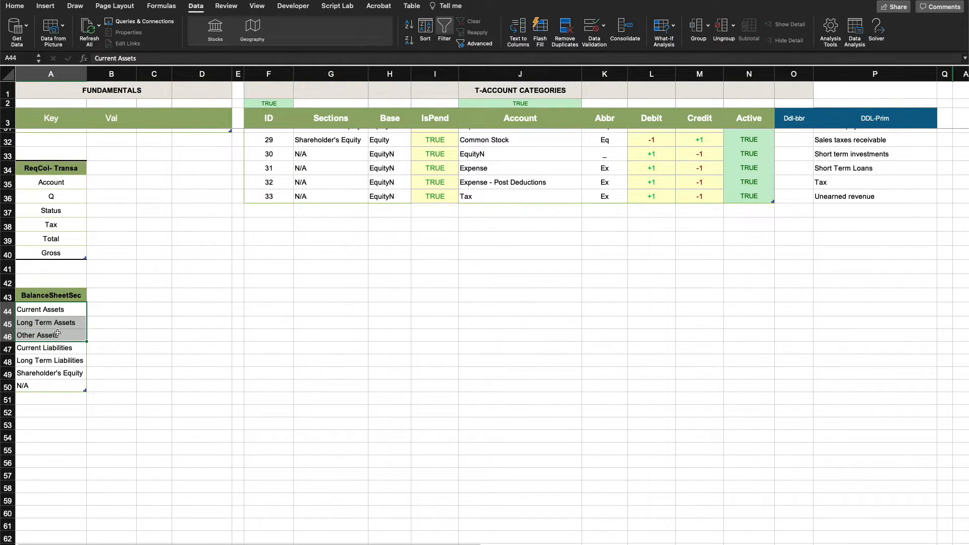
scroll(57, 333, "down", 1)
left_click(154, 343)
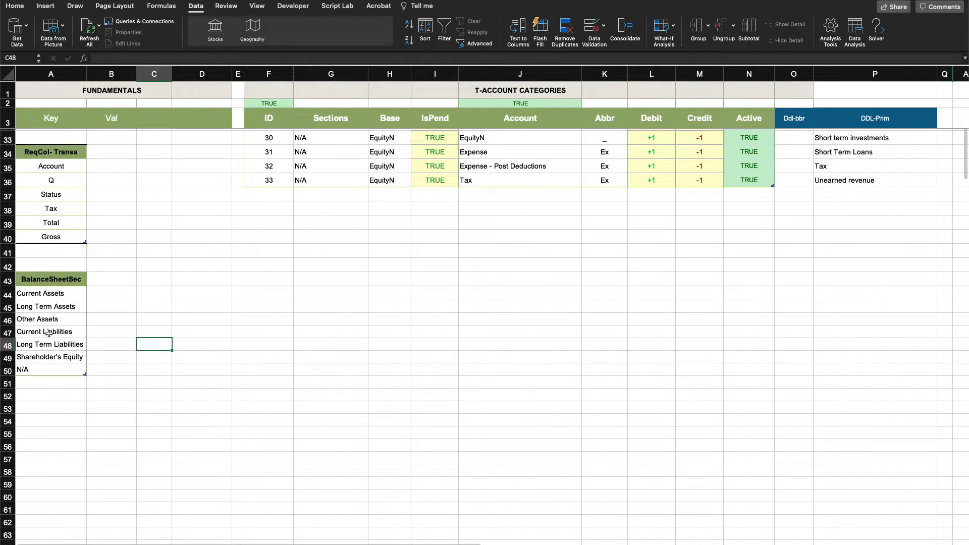
left_click_drag(49, 333, 45, 356)
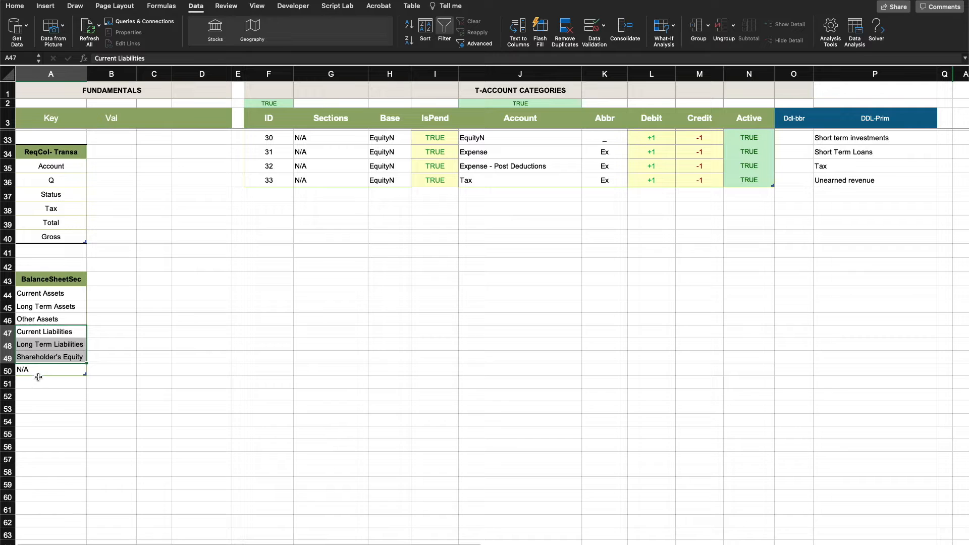
left_click(38, 373)
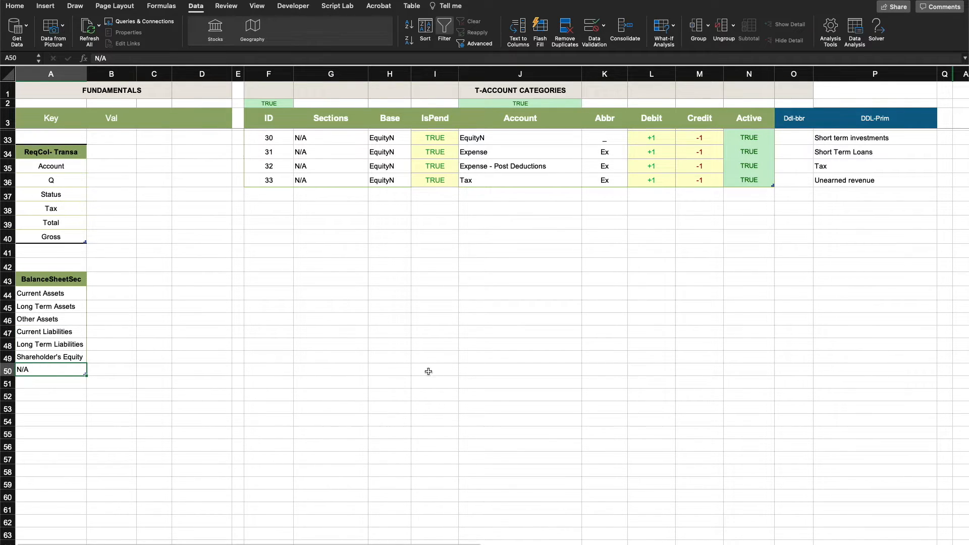
Compare the Sections column with the Account column in the T-Account Categories table
scroll(463, 356, "up", 10)
left_click(349, 149)
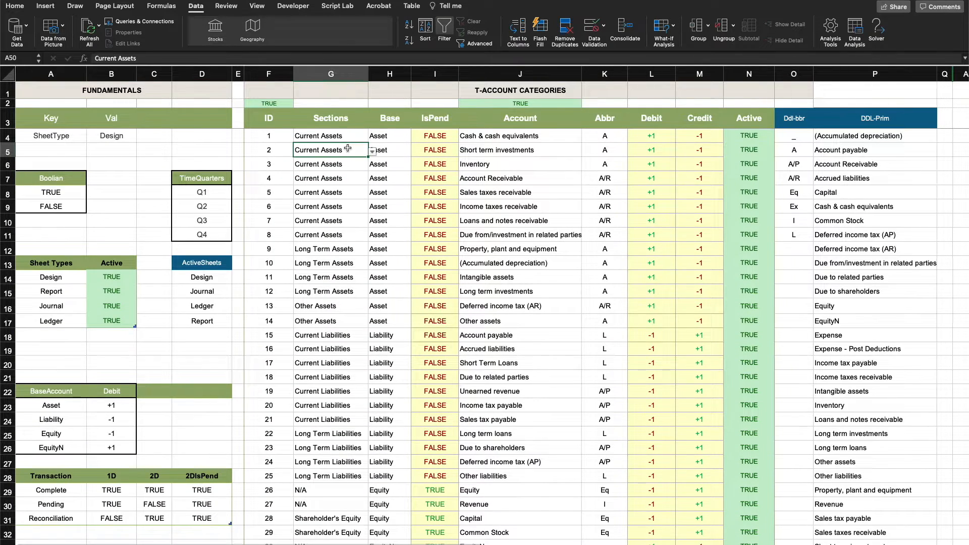
left_click_drag(343, 123, 325, 380)
left_click_drag(527, 135, 523, 334)
left_click(342, 136)
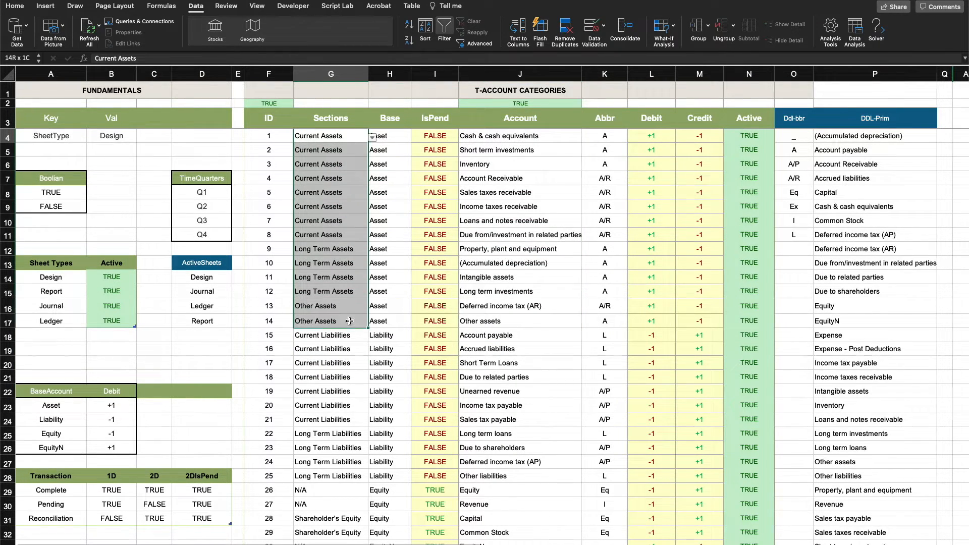
left_click(503, 190)
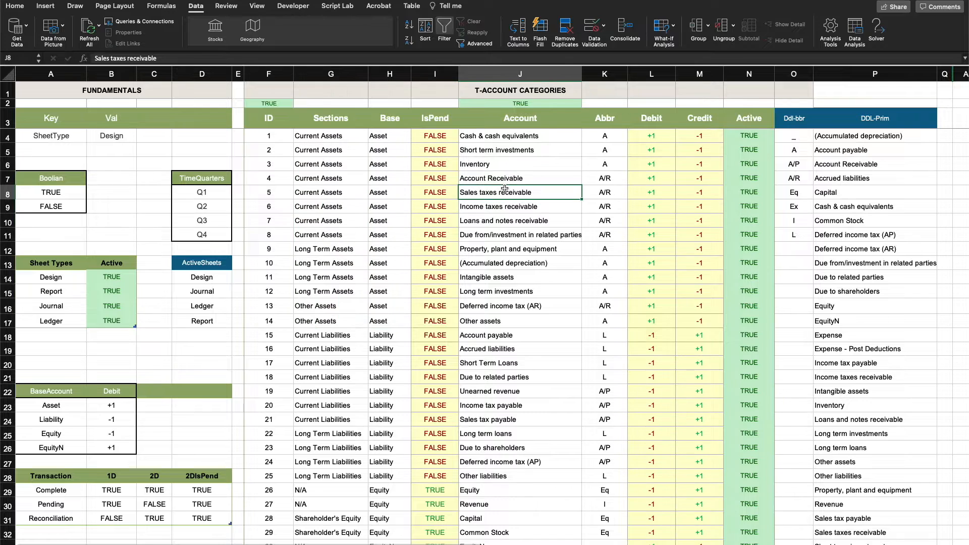
Examine the Base, Debit, Credit and Active columns of the T-Account Categories table
left_click(389, 121)
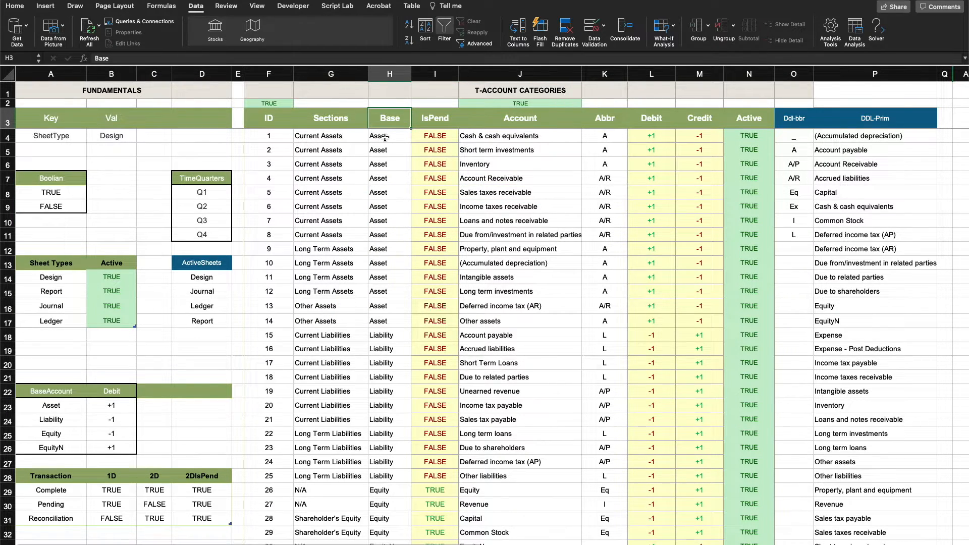
left_click(654, 120)
left_click(707, 117)
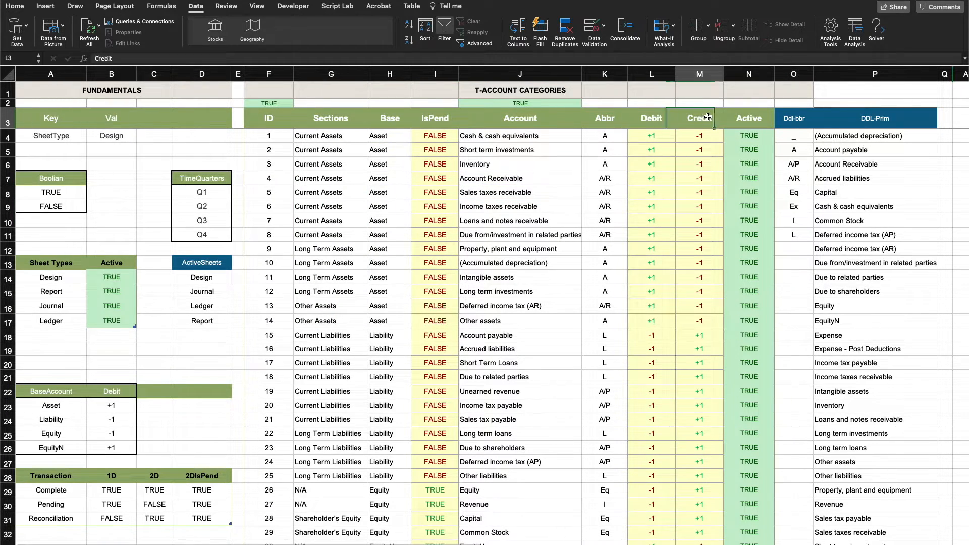
left_click(763, 119)
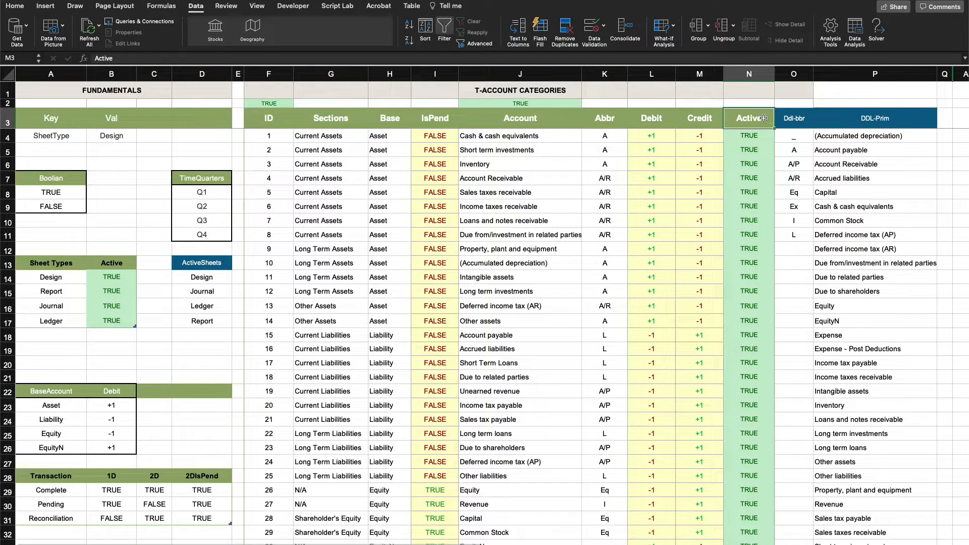
left_click_drag(763, 119, 639, 114)
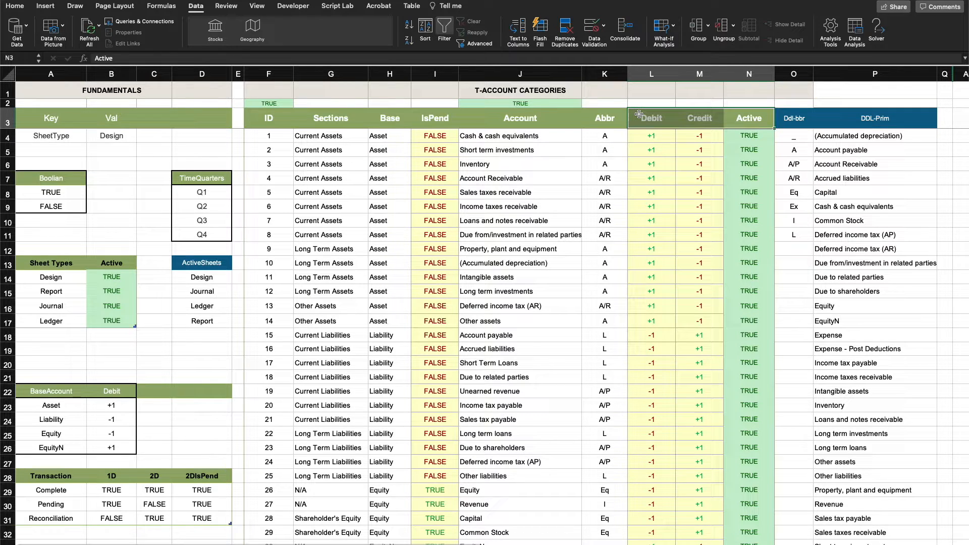
left_click(652, 137)
left_click(505, 162)
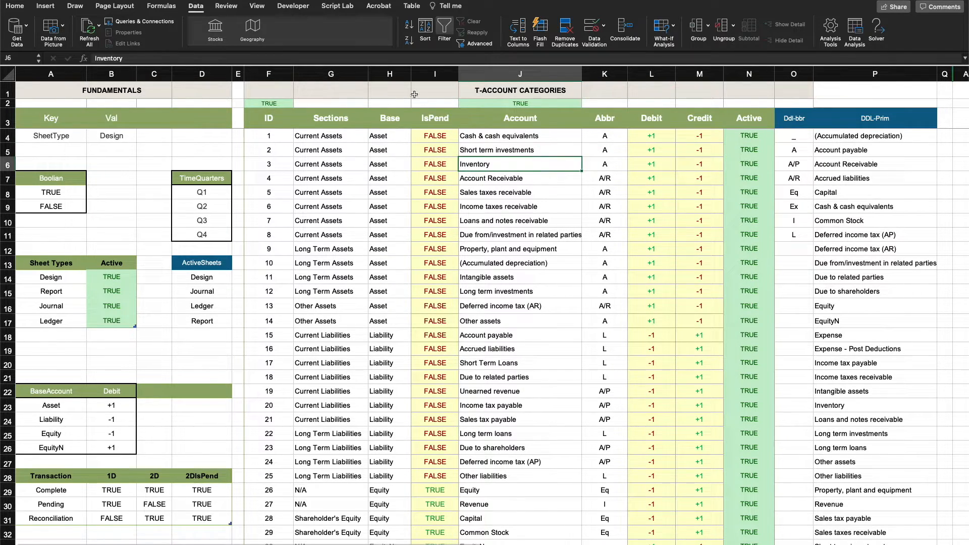
Inspect the IsPend, Debit and Credit formulas in the Cash & cash equivalents row alongside its Base
left_click(448, 139)
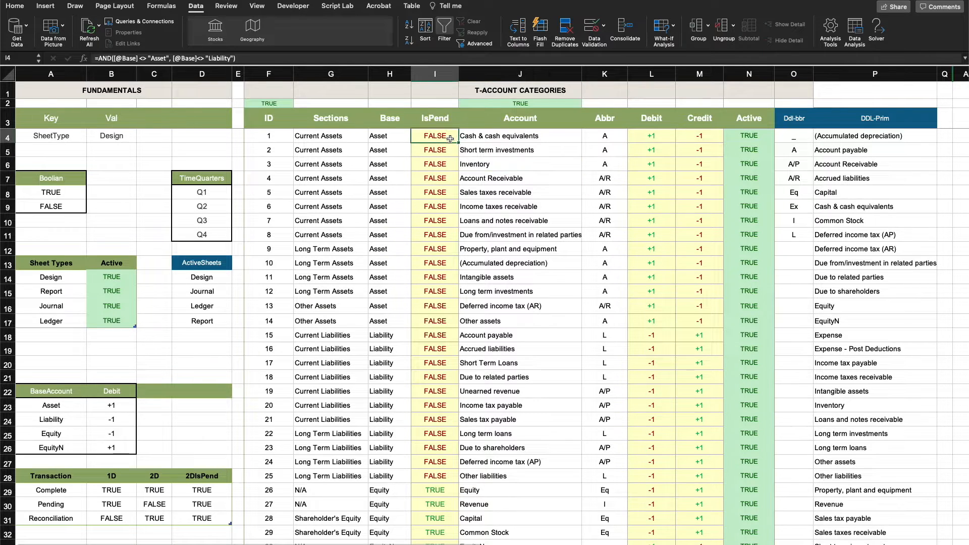
left_click(637, 138)
left_click(681, 138)
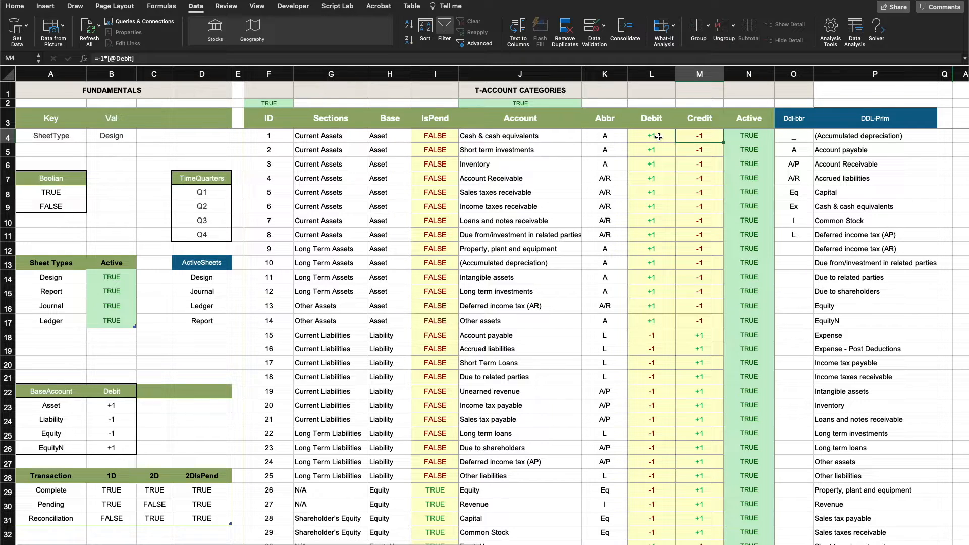
left_click(491, 222)
left_click(387, 134)
key("Right")
key("Right")
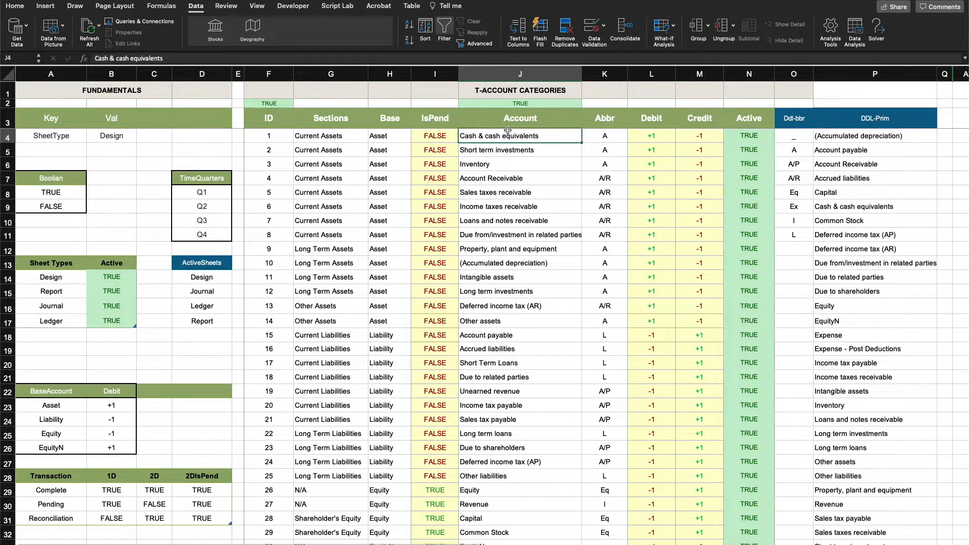
left_click(426, 123)
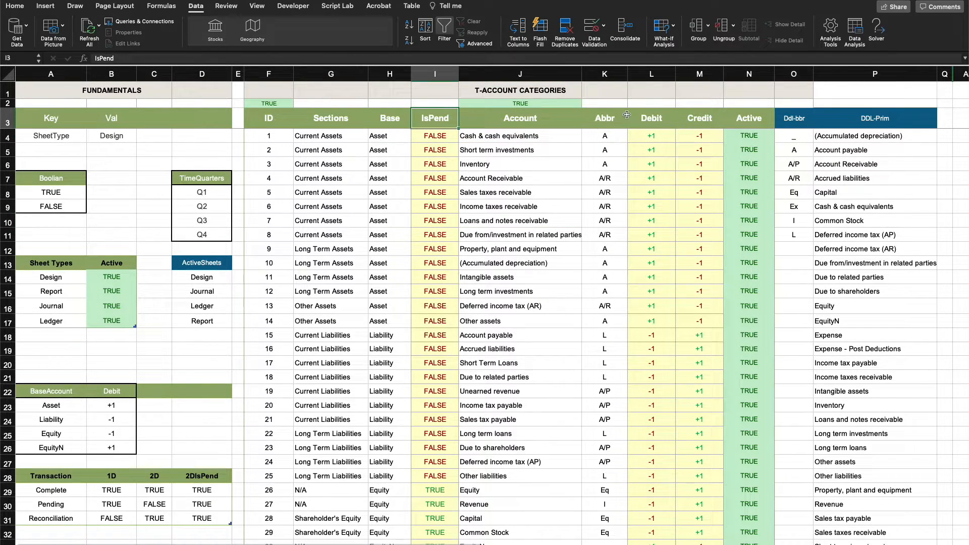
Examine the IsPend formula against the asset and liability accounts and the rows with Equity and EquityN bases
left_click(602, 116)
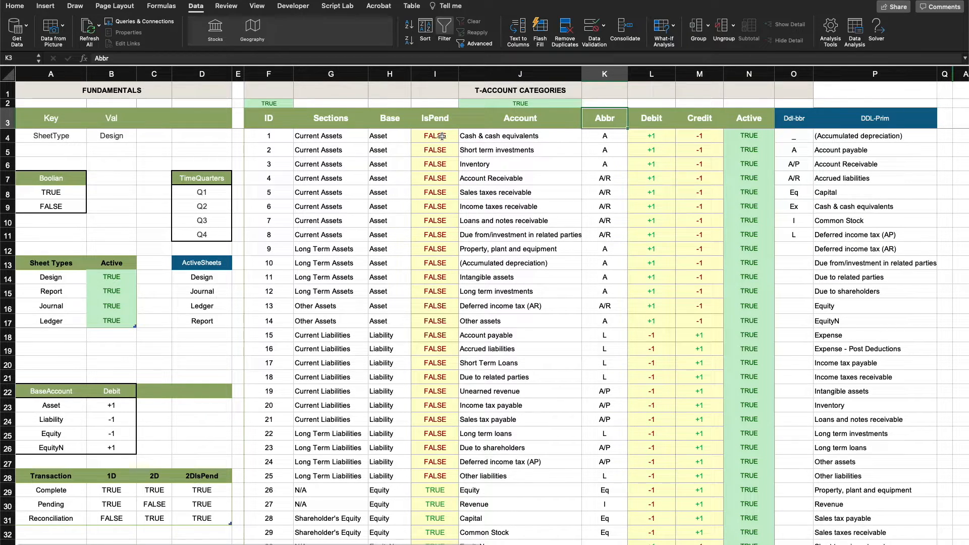
left_click(442, 136)
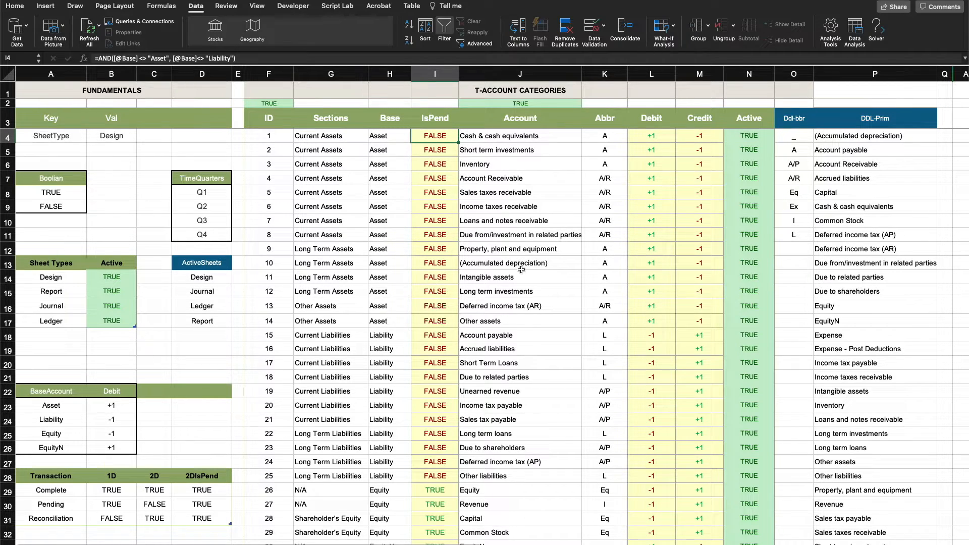
left_click(495, 192)
left_click(545, 211)
left_click(532, 242)
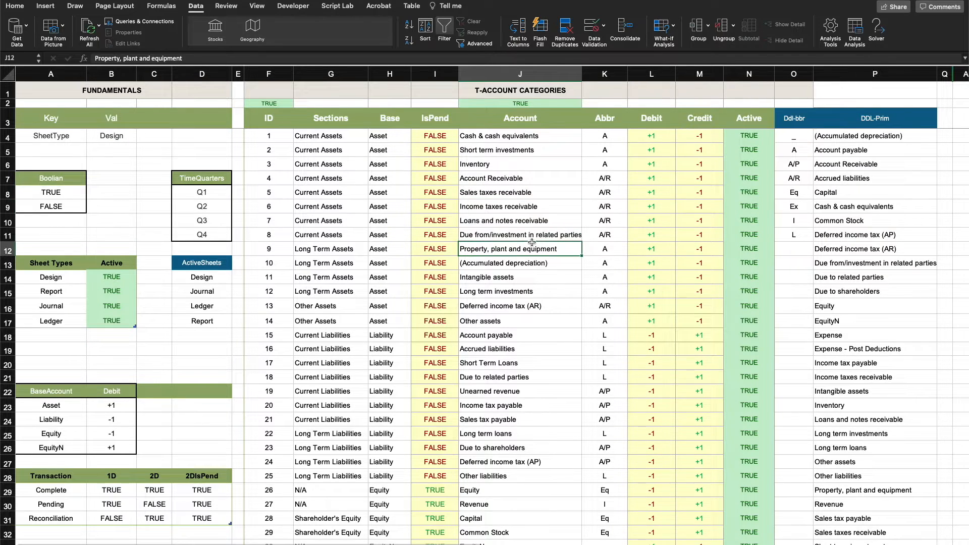
left_click(514, 433)
scroll(515, 433, "down", 2)
scroll(515, 434, "down", 8)
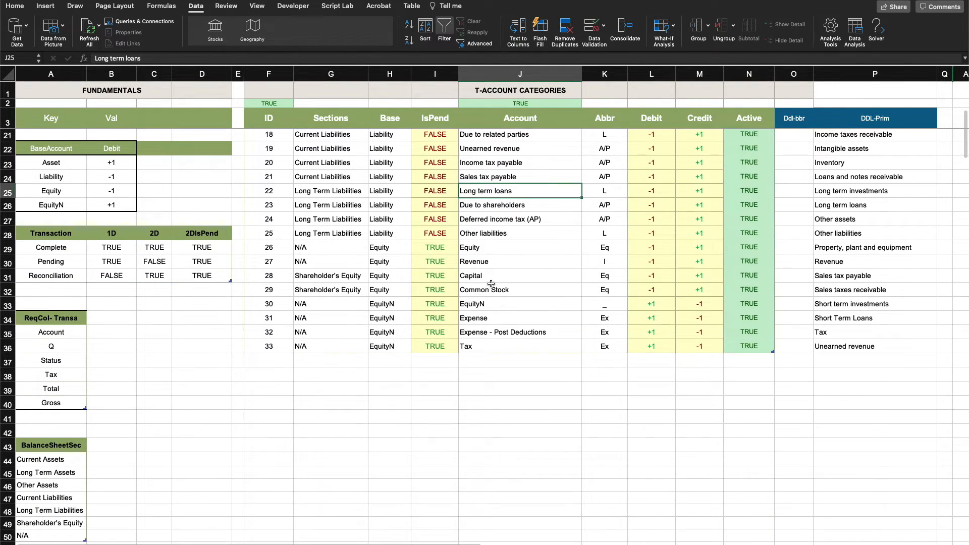
left_click_drag(387, 246, 388, 346)
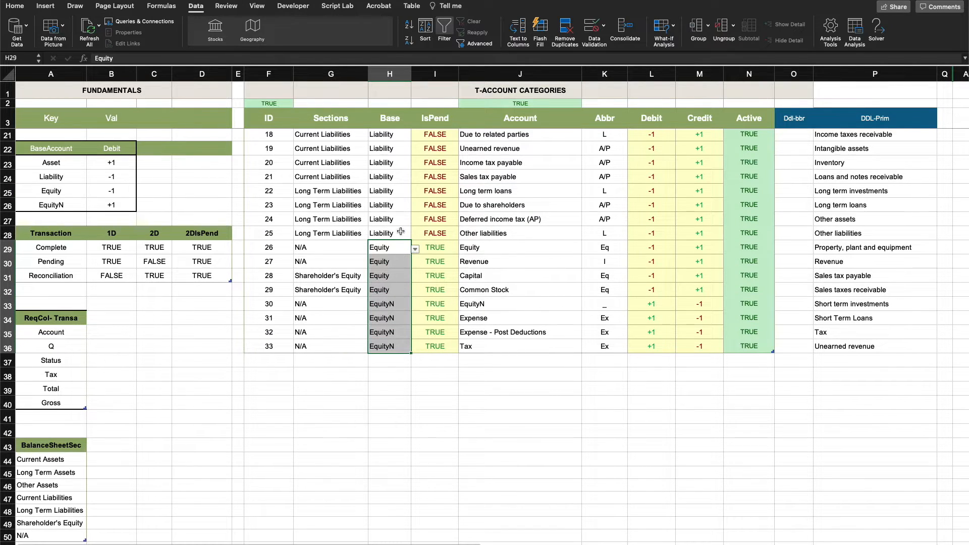
scroll(401, 227, "up", 9)
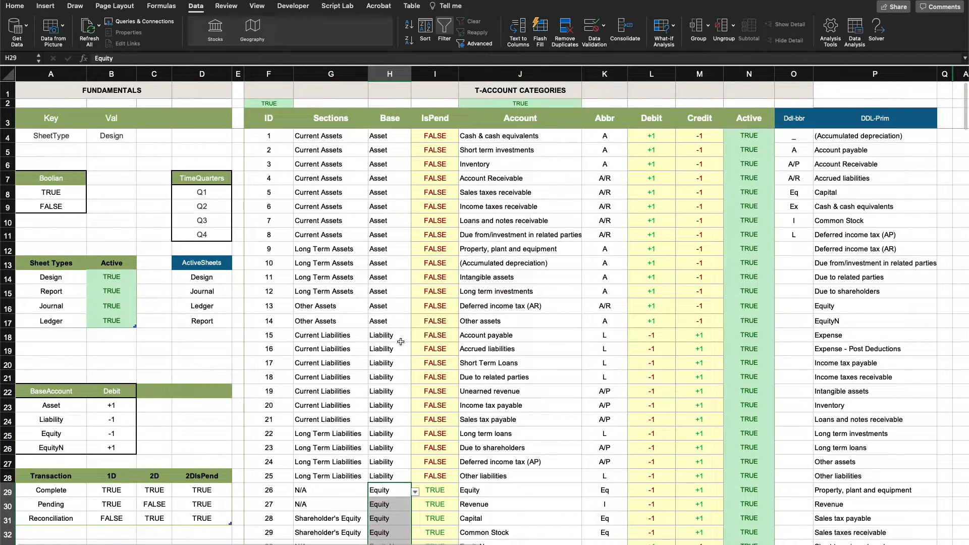
left_click(536, 262)
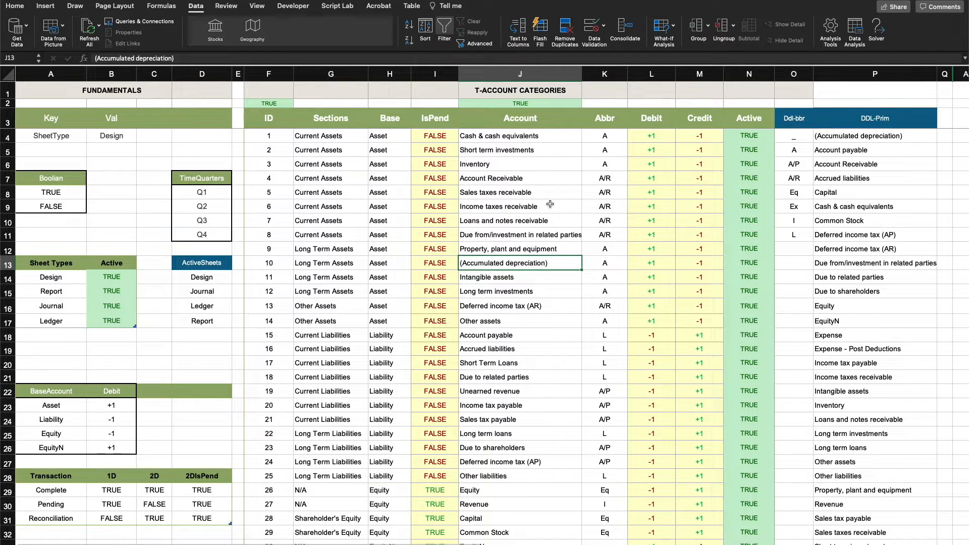
Compare the abbreviations of the cash, Account Receivable, Unearned revenue and Account payable rows in the Abbr column
left_click(608, 138)
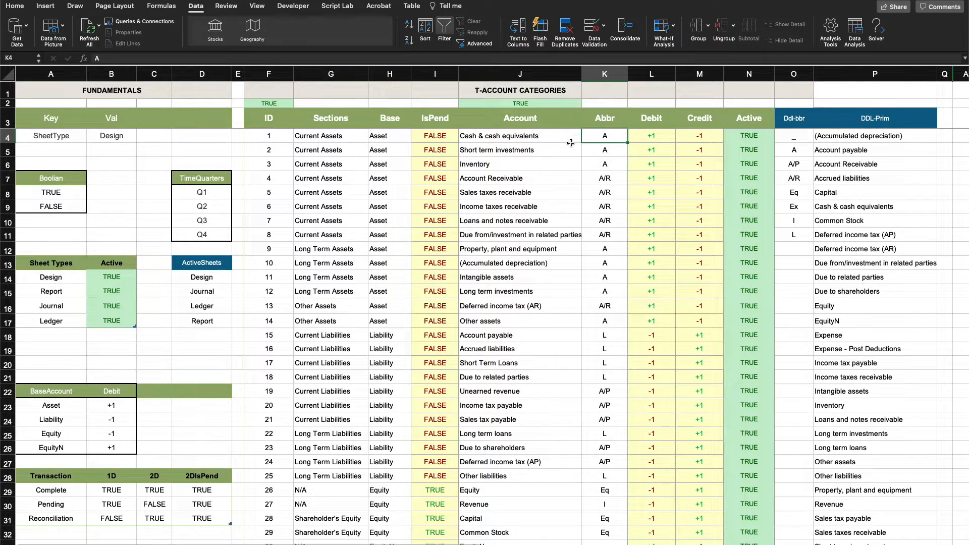
left_click(540, 136)
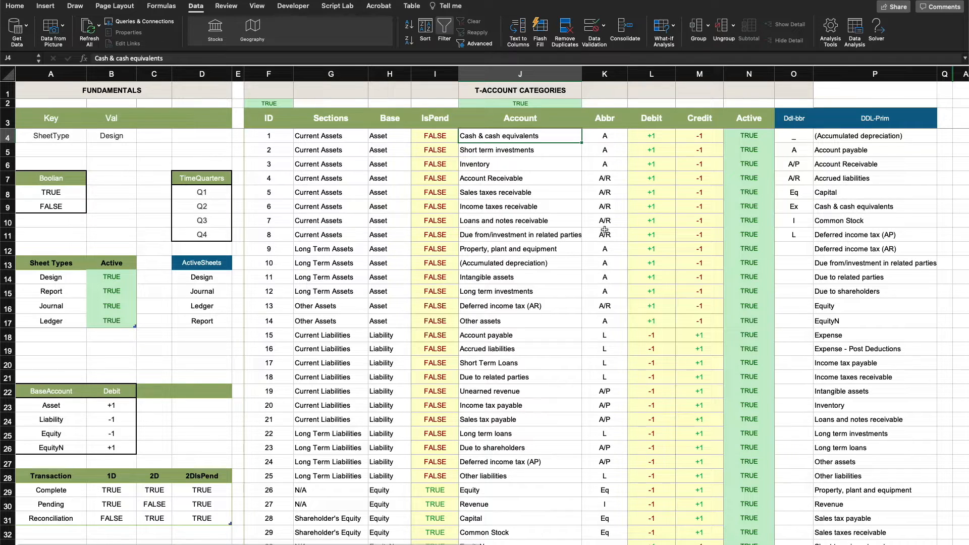
left_click(618, 136)
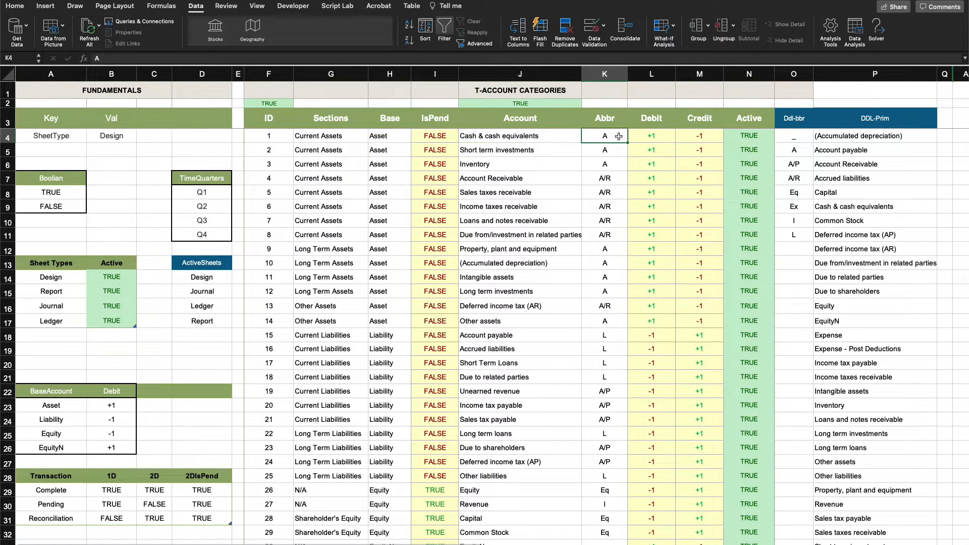
left_click(616, 178)
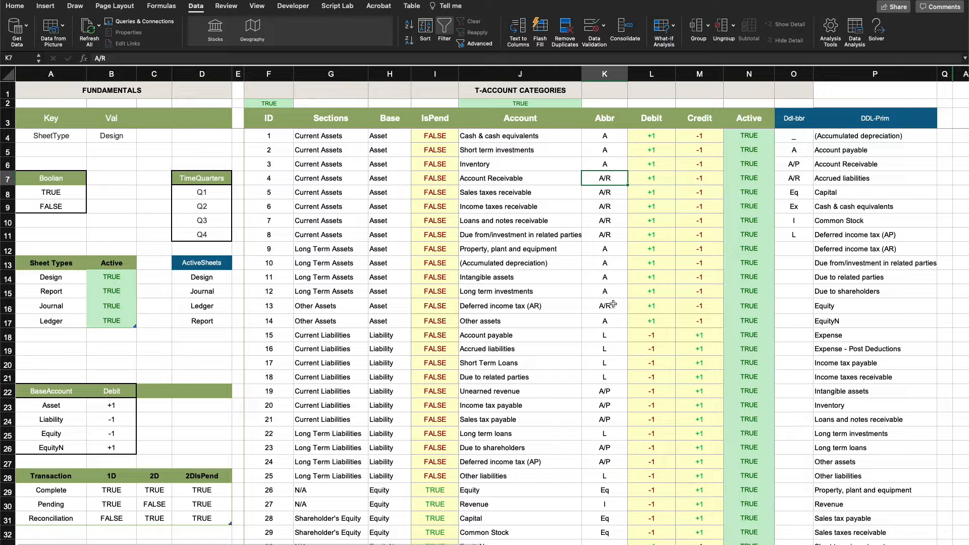
left_click(618, 392)
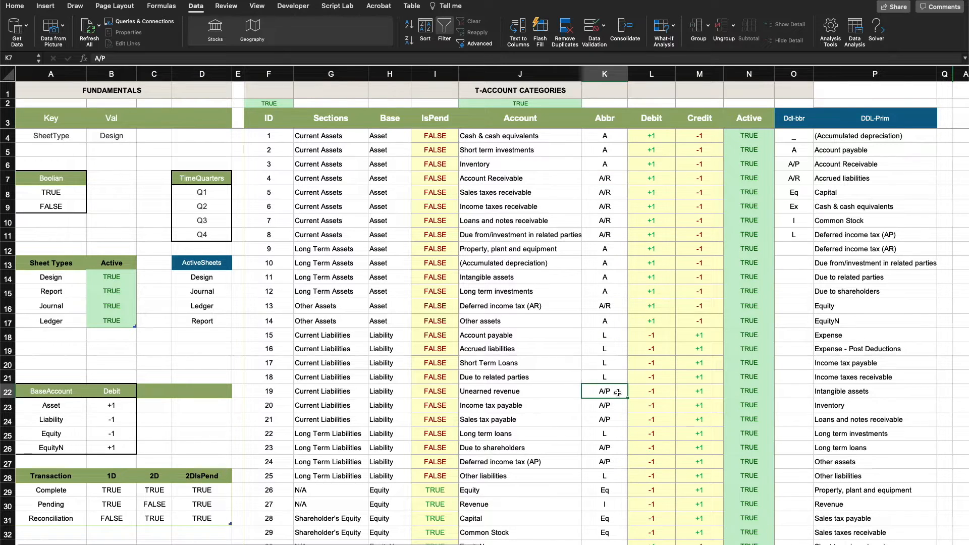
left_click(612, 335)
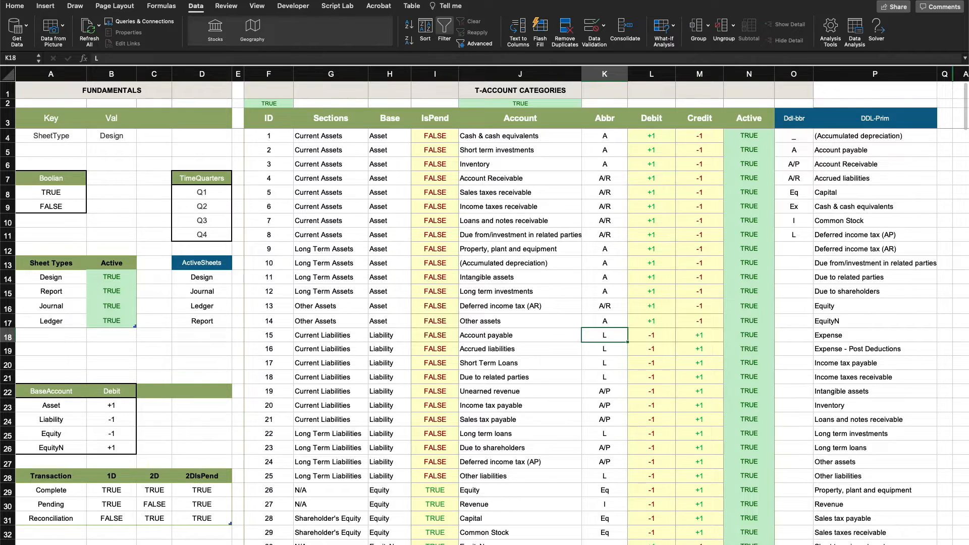
In the journal sheet, choose Dividend as the account of the 25-Mar-22 Income Labor work entry
key("ctrl+Page_Down")
left_click(266, 413)
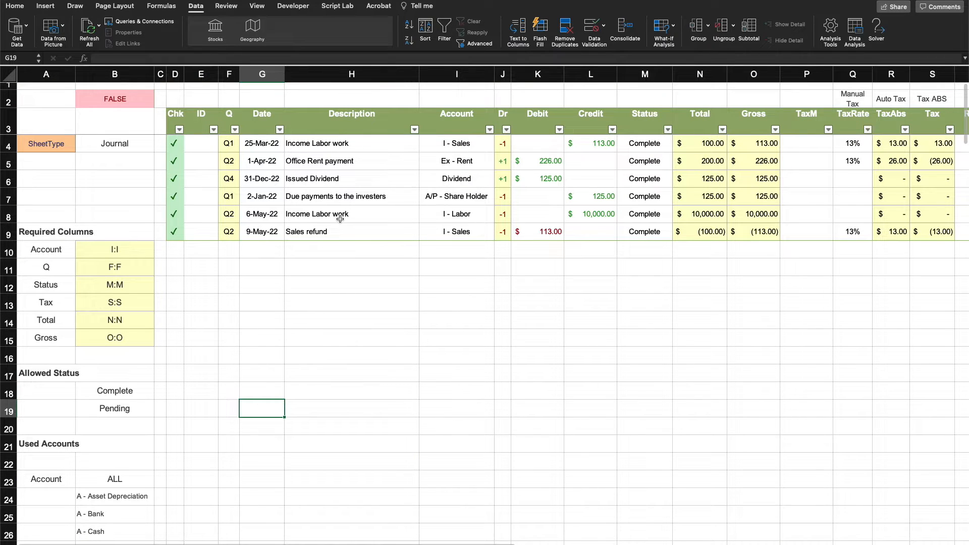
left_click(464, 150)
left_click(498, 147)
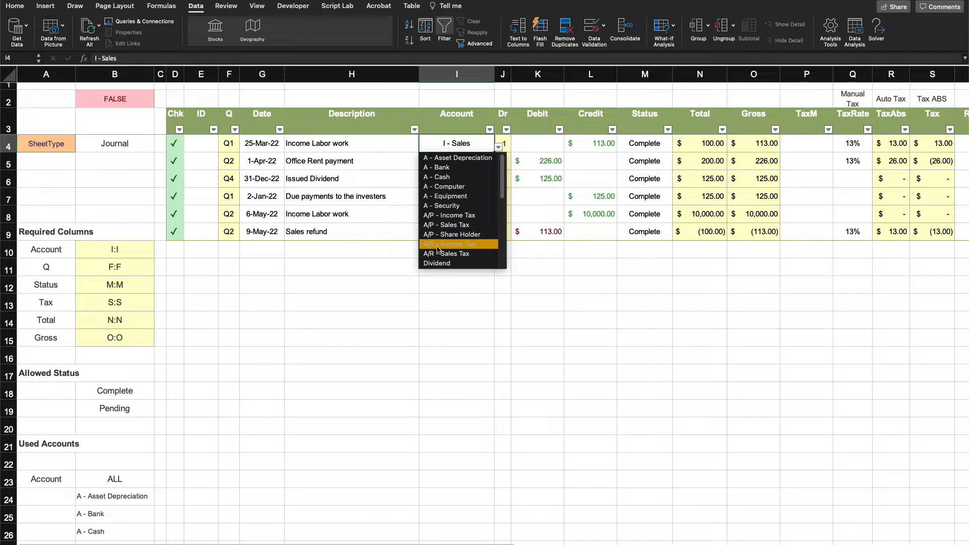
left_click(356, 354)
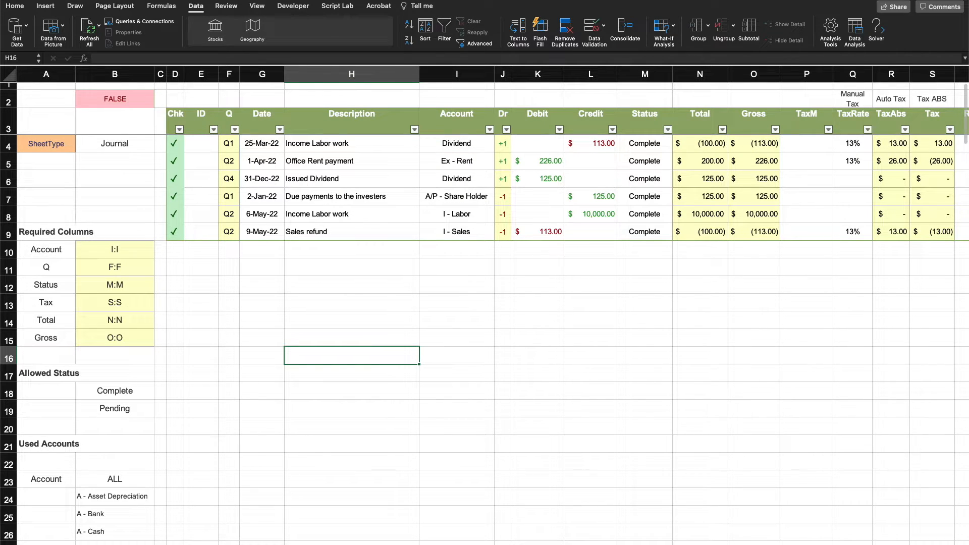
Back in the lookup sheet, compare the T-Account Categories table and its Account column with the DDL-Prim list
key("ctrl+Page_Up")
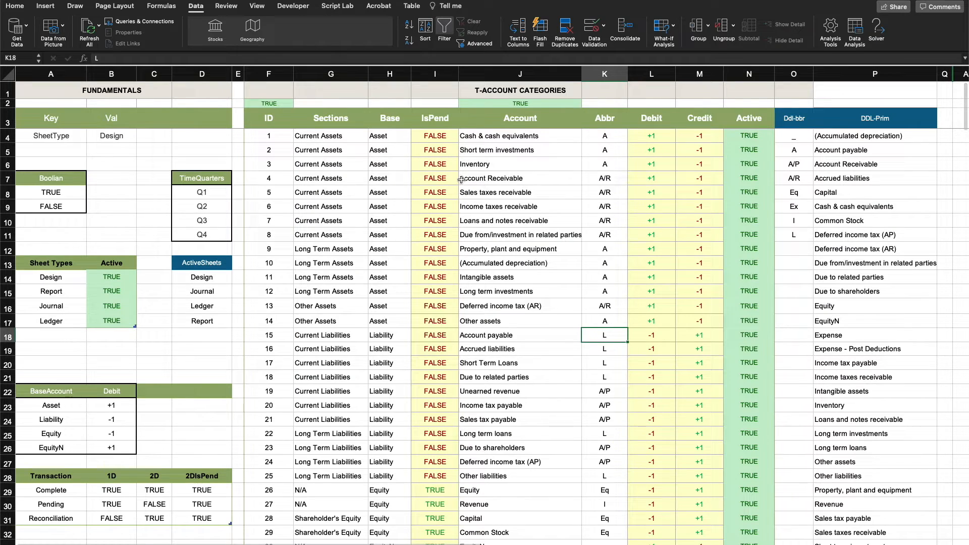
left_click(603, 138)
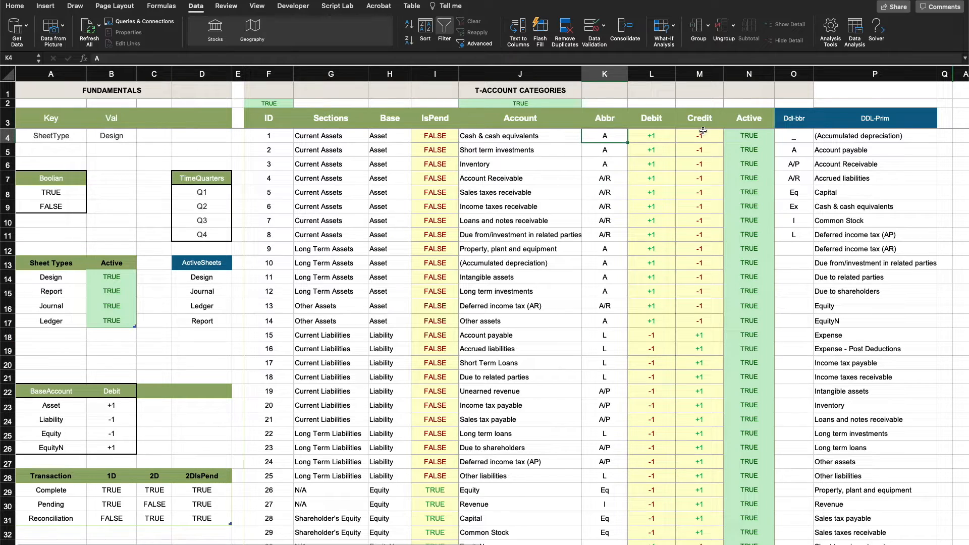
left_click_drag(269, 118, 773, 236)
scroll(728, 195, "right", 1)
scroll(728, 195, "right", 1)
left_click_drag(824, 137, 824, 363)
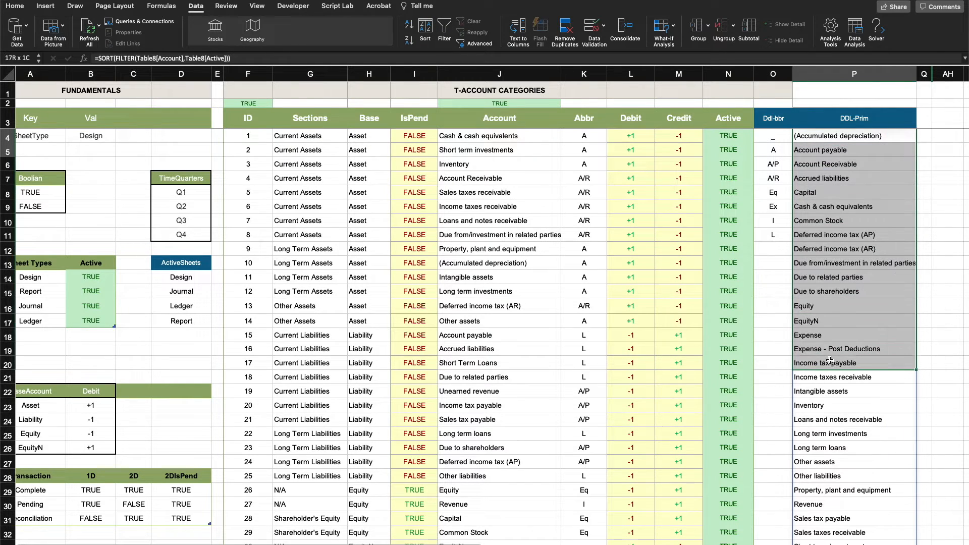
left_click(452, 137)
Replace the Ddl-bbr list's formula with a FILTER that returns the table's Abbr column for rows where Active is true
left_click(770, 138)
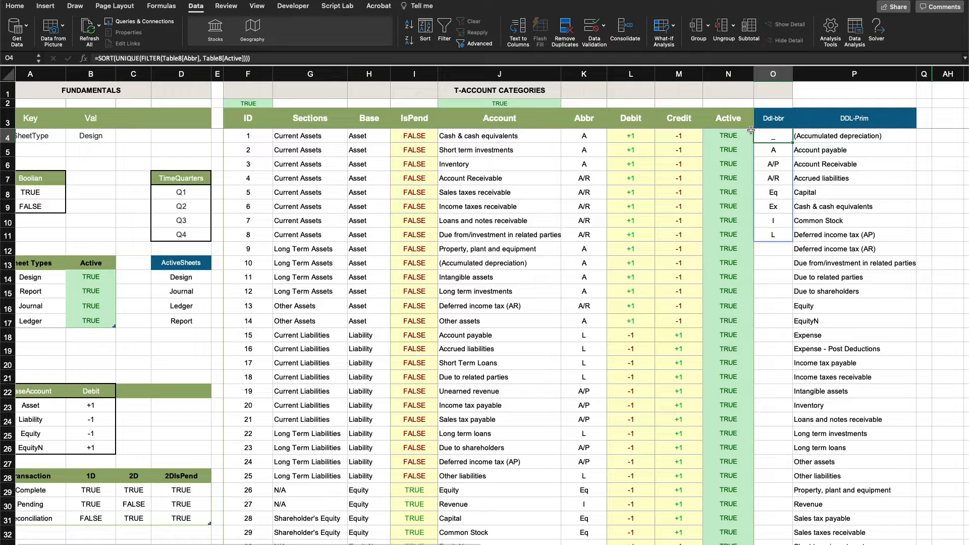
key("Delete")
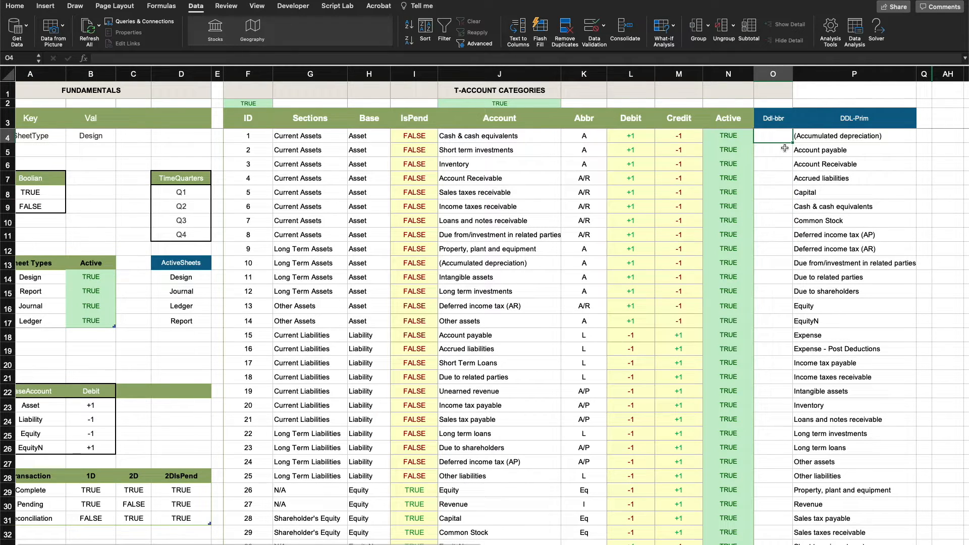
type("=")
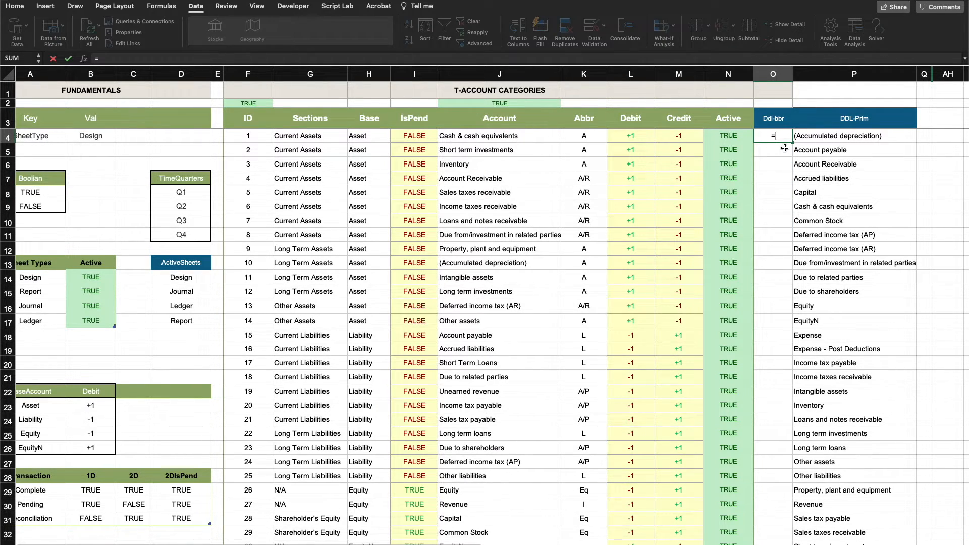
type("FILTER(")
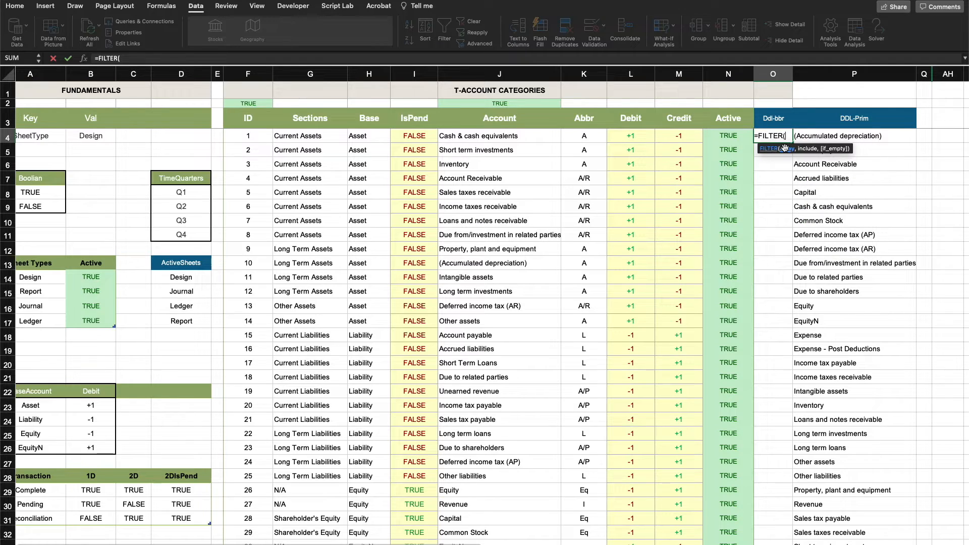
left_click_drag(584, 136, 583, 515)
type(",")
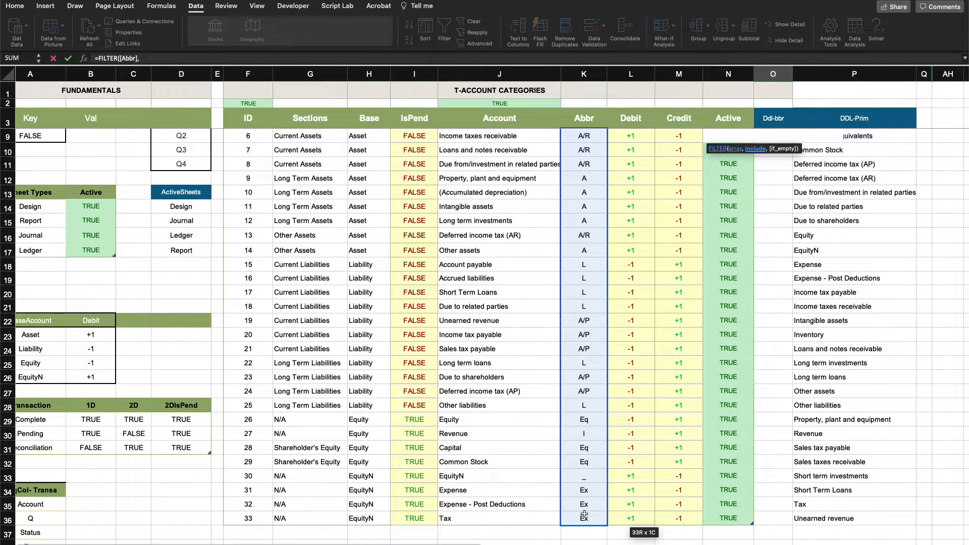
left_click_drag(739, 518, 719, 137)
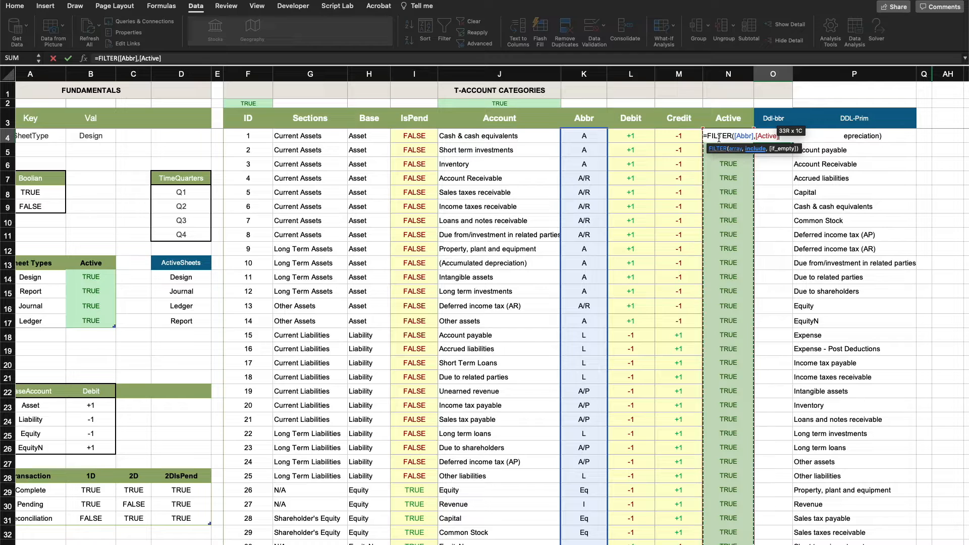
type(")")
key("Return")
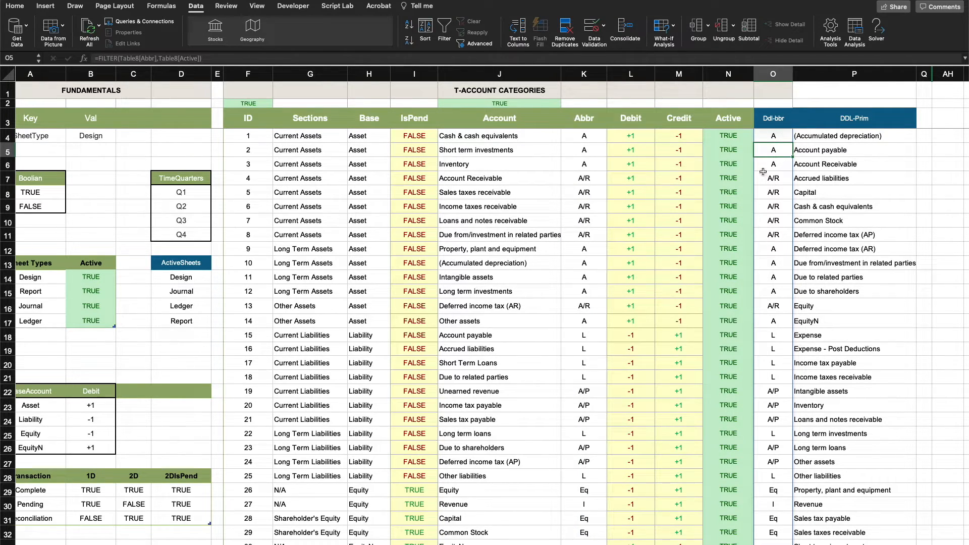
Wrap the Ddl-bbr FILTER formula in UNIQUE and check the list of abbreviations
left_click(781, 137)
double_click(781, 137)
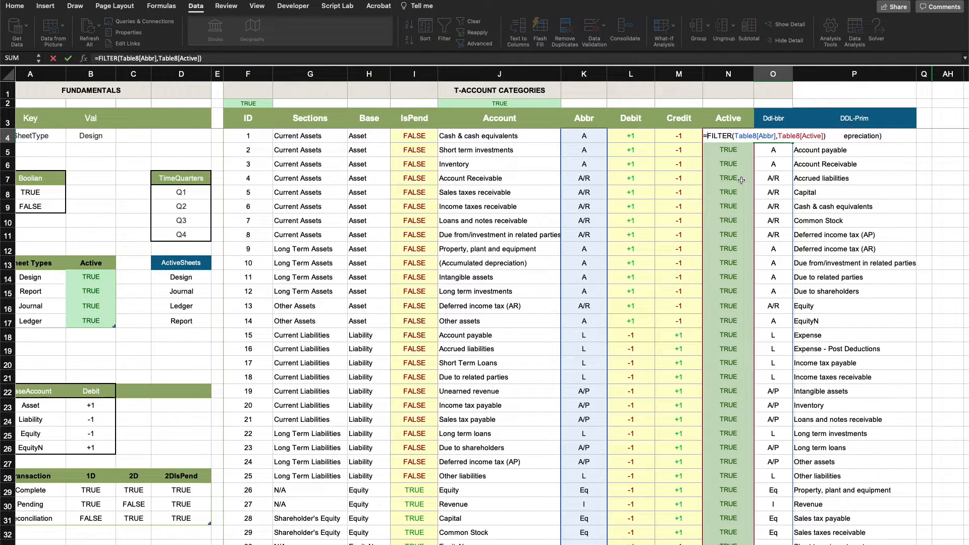
type("UNIQUE(")
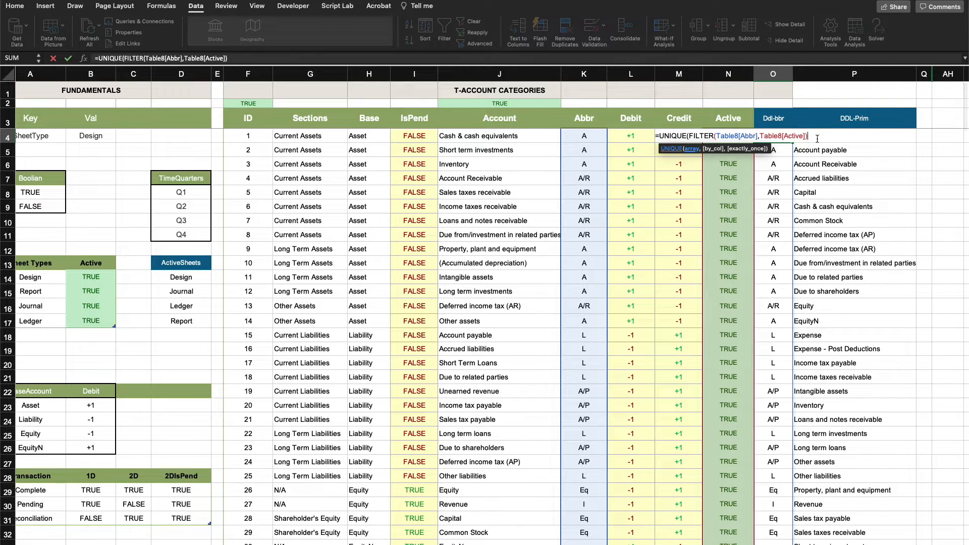
type(")")
key("Return")
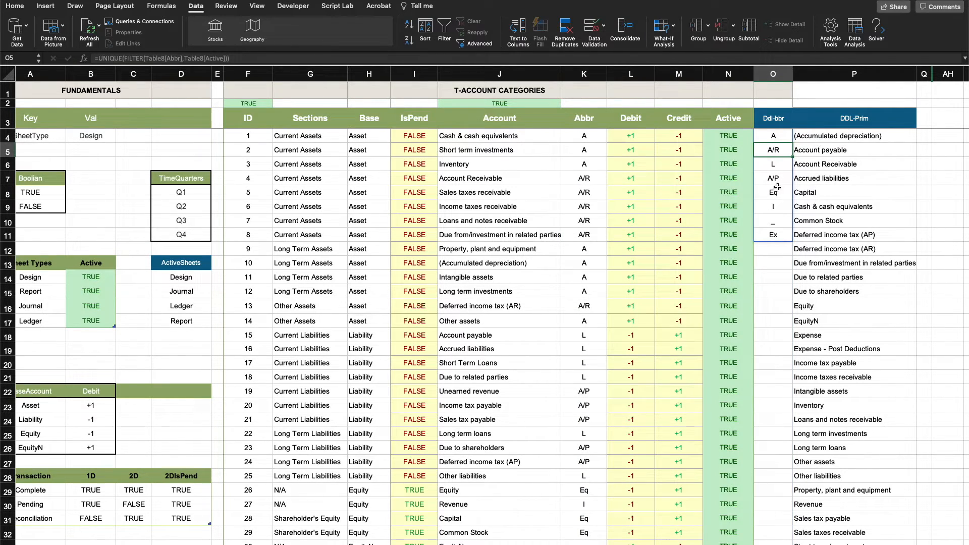
left_click(785, 286)
left_click_drag(773, 135, 767, 230)
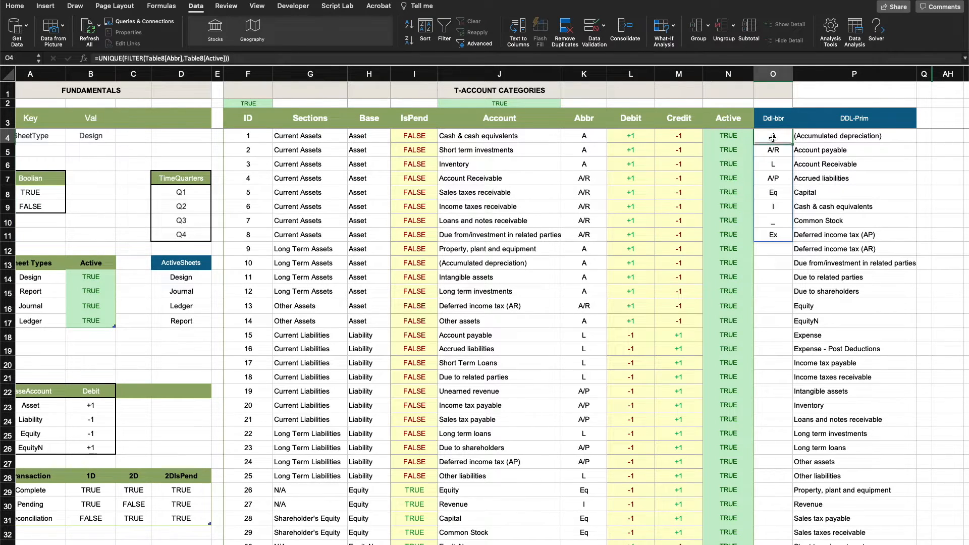
Wrap the Ddl-bbr formula in SORT, giving =SORT(UNIQUE(FILTER(Table8[Abbr],Table8[Active])))
double_click(774, 139)
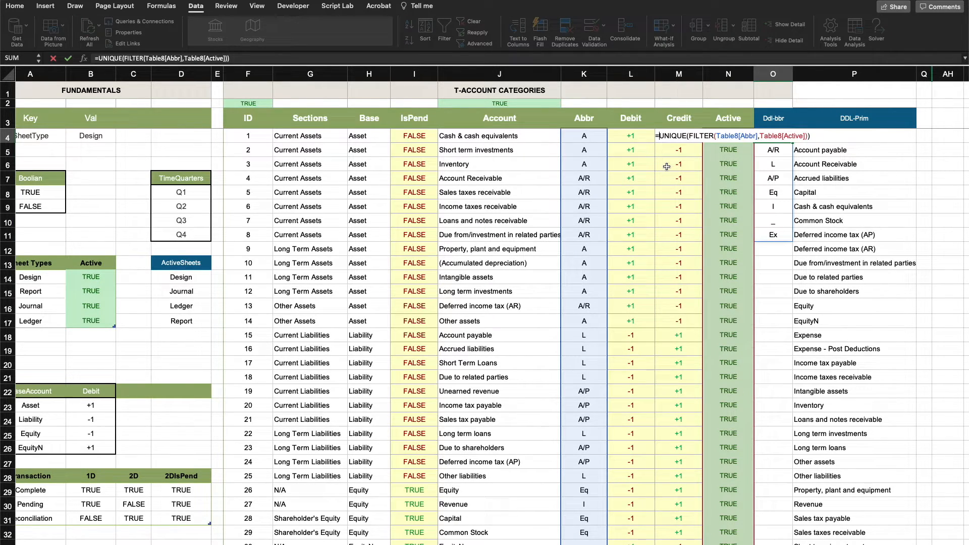
type("SORT(")
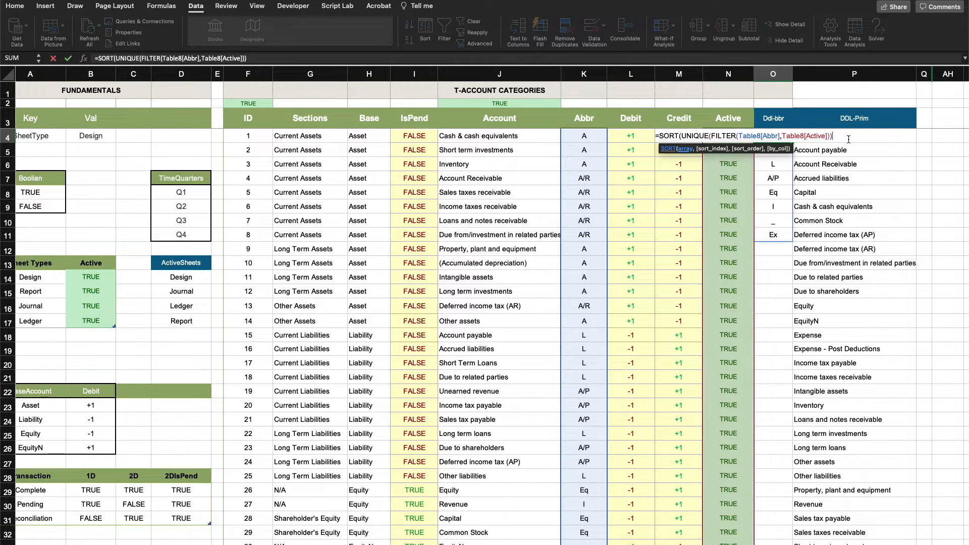
type(")")
key("Return")
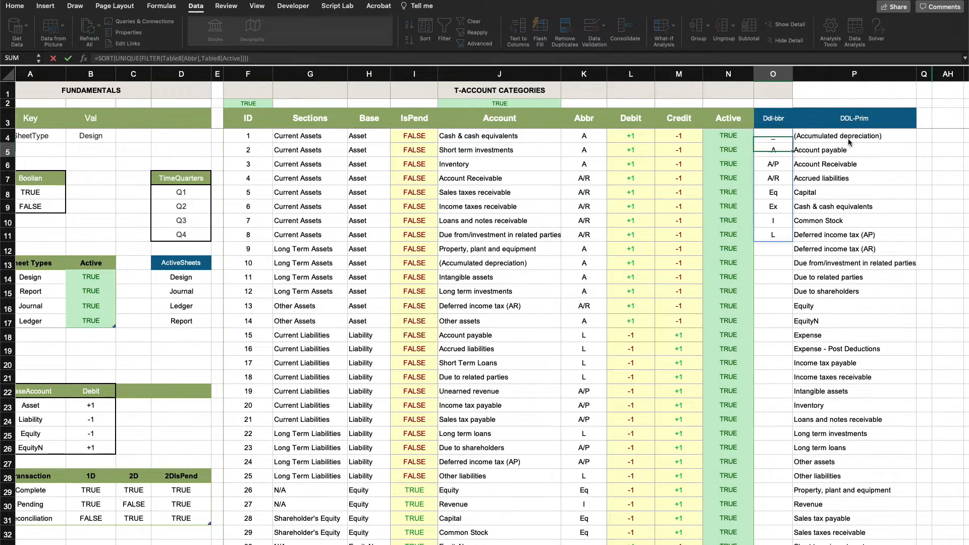
Inspect the formula behind the DDL-Prim account list
left_click(826, 204)
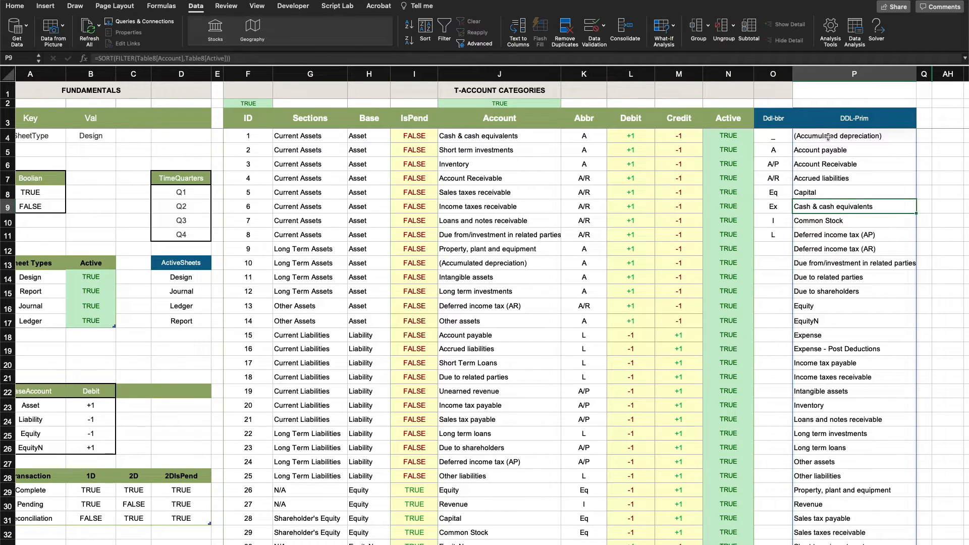
left_click(828, 136)
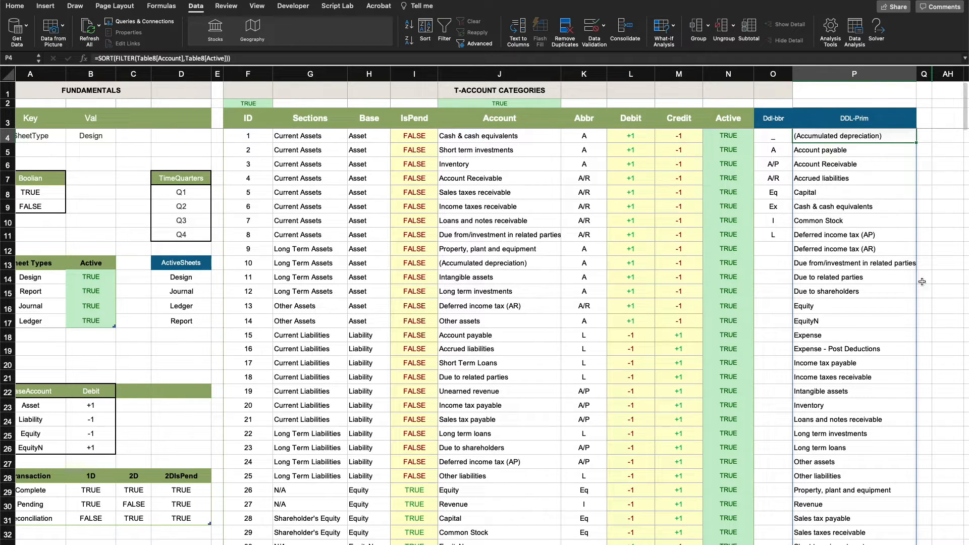
Check the Account drop-down choices for the first entry on the Journal sheet, and return to the account categories sheet
left_click(868, 266)
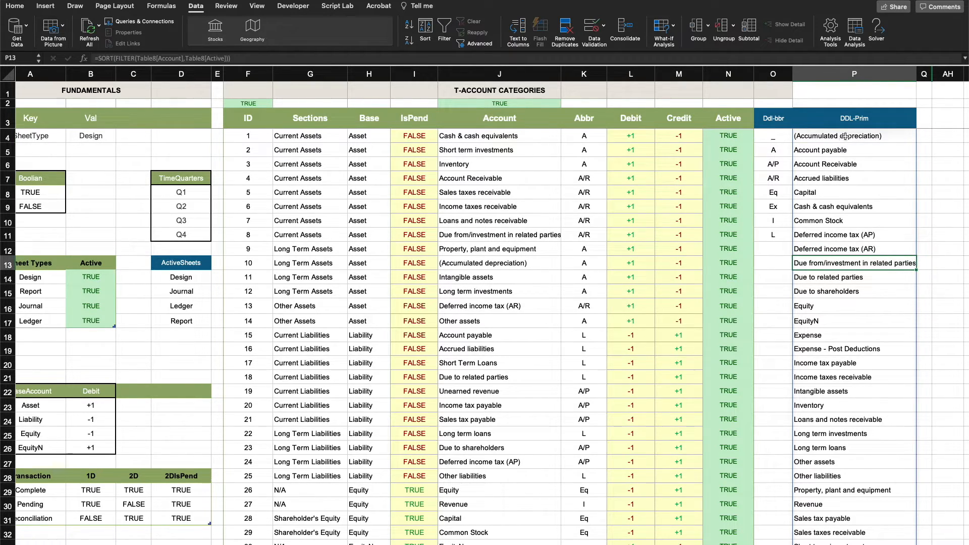
key("ctrl+Page_Down")
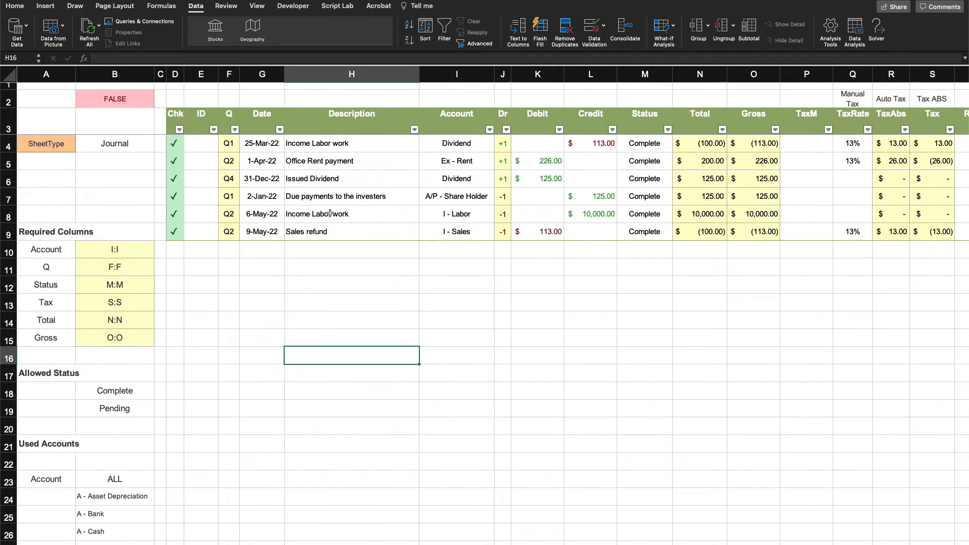
left_click(461, 147)
left_click(499, 149)
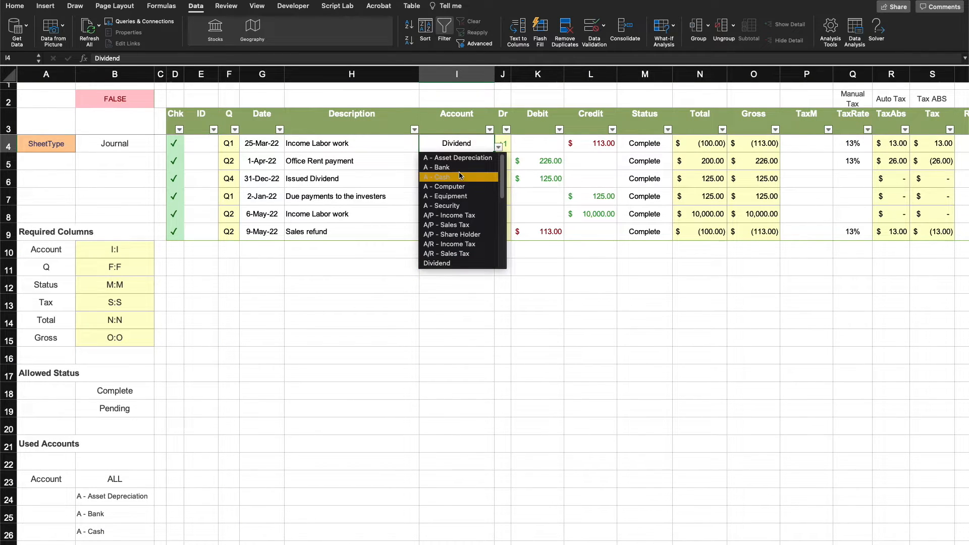
key("Escape")
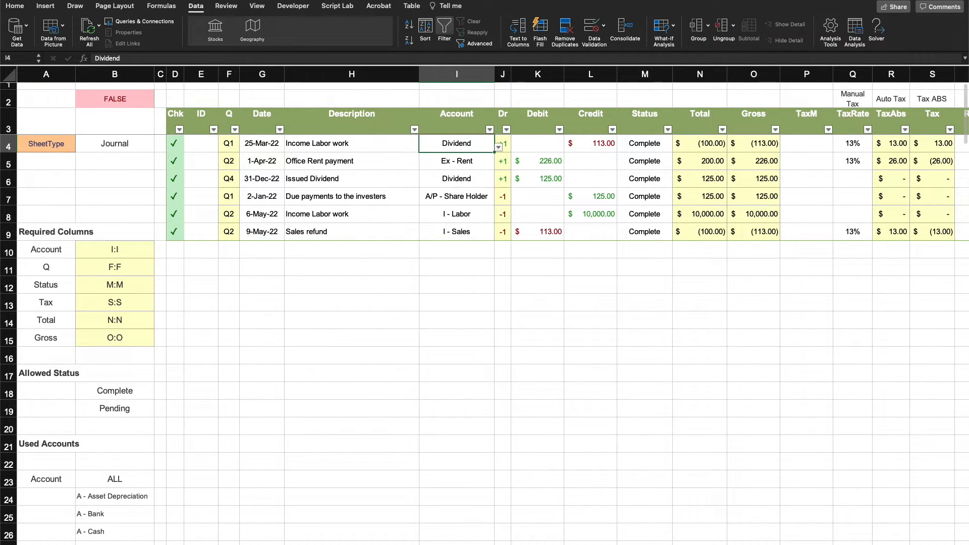
key("ctrl+Page_Up")
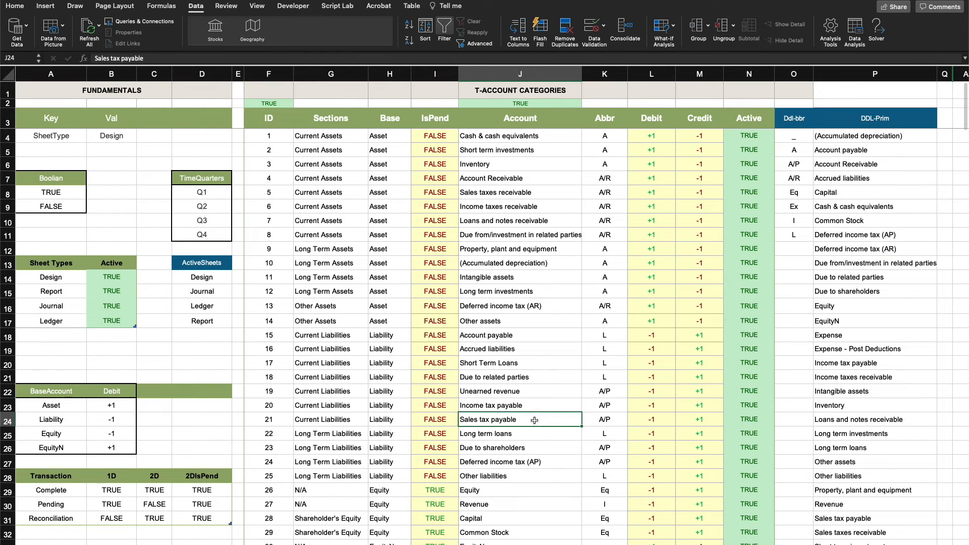
scroll(621, 188, "right", 3)
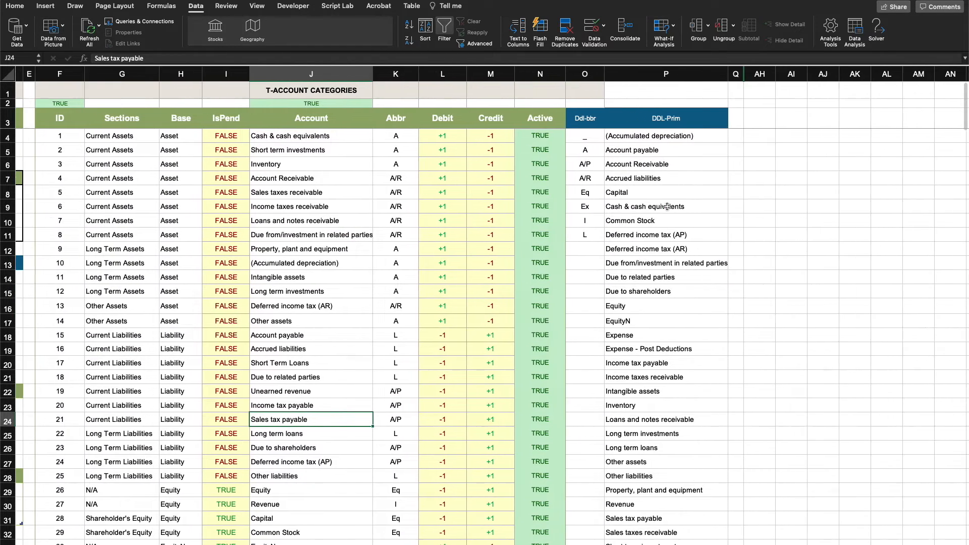
scroll(621, 188, "left", 1)
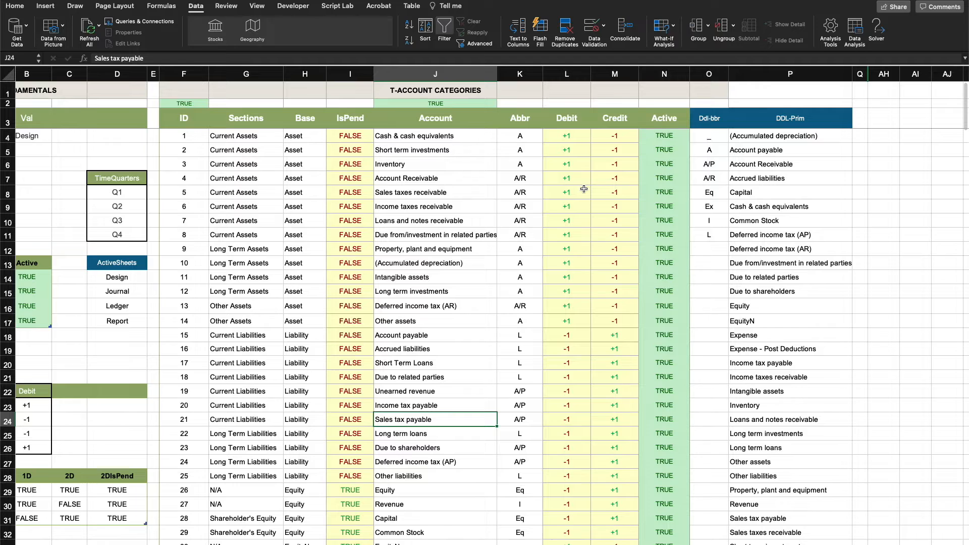
scroll(585, 189, "left", 1)
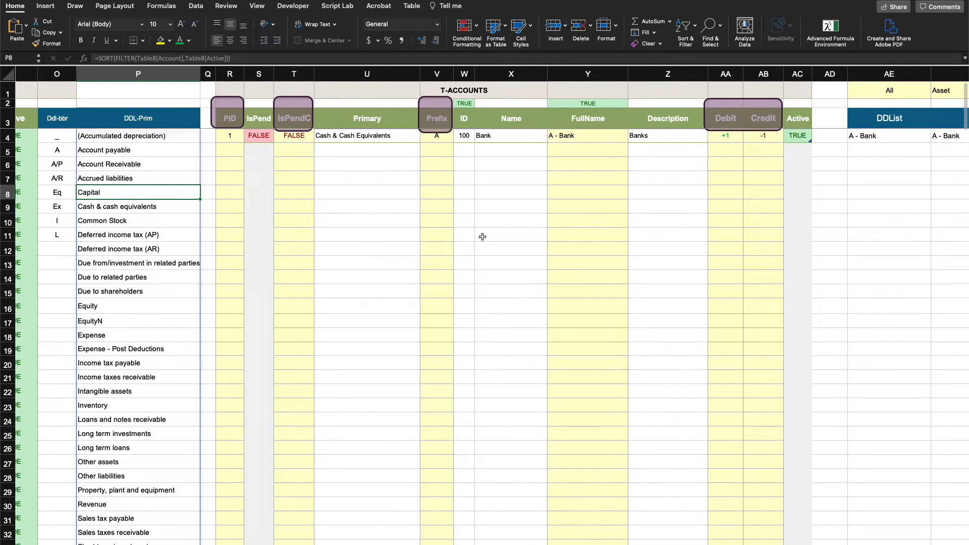
scroll(483, 237, "left", 10)
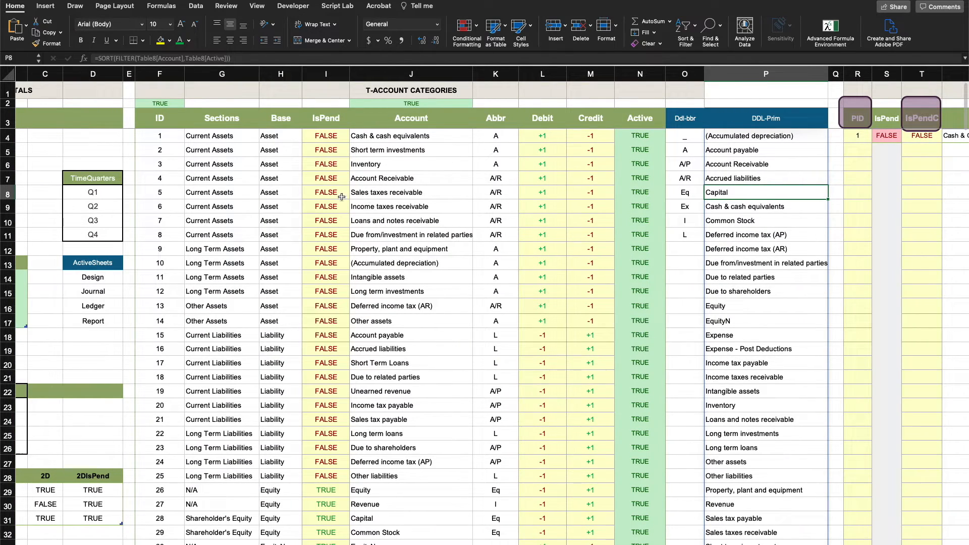
Try Accrued liabilities as the Primary category of the Bank row in the T-Accounts table
left_click(409, 136)
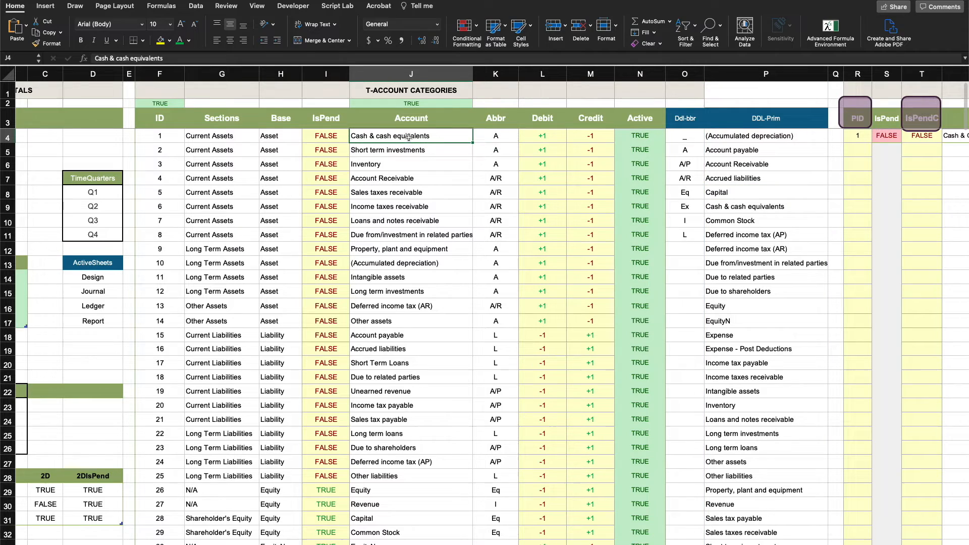
scroll(464, 153, "right", 6)
scroll(464, 152, "right", 5)
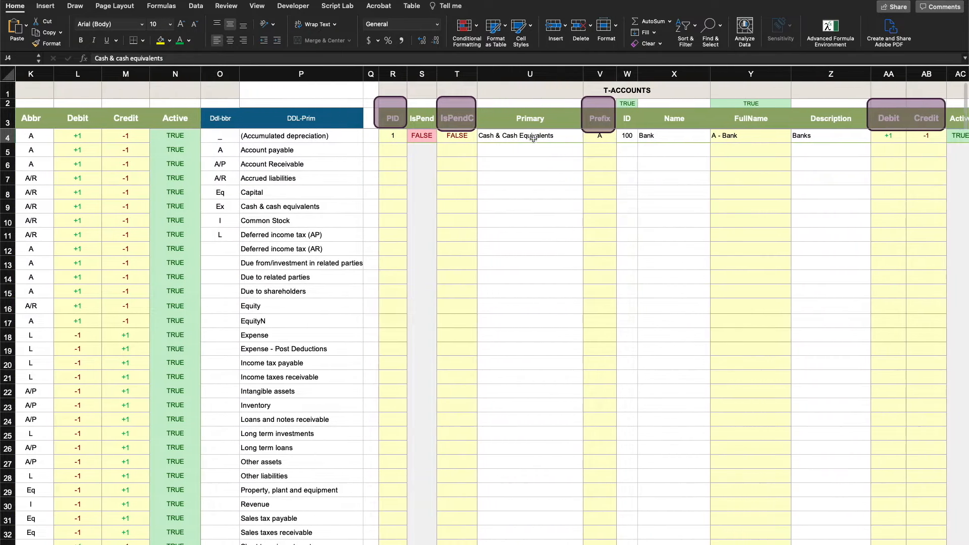
left_click(527, 136)
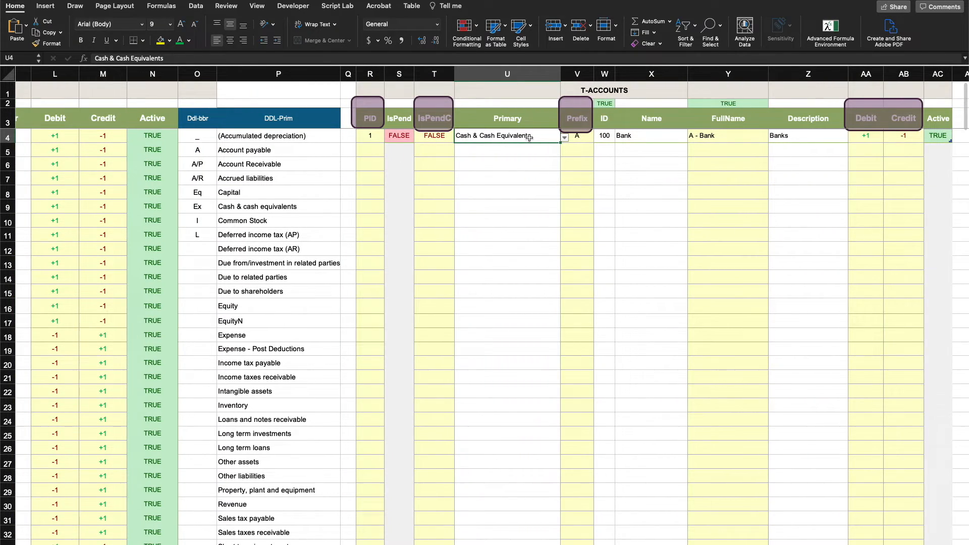
left_click(565, 138)
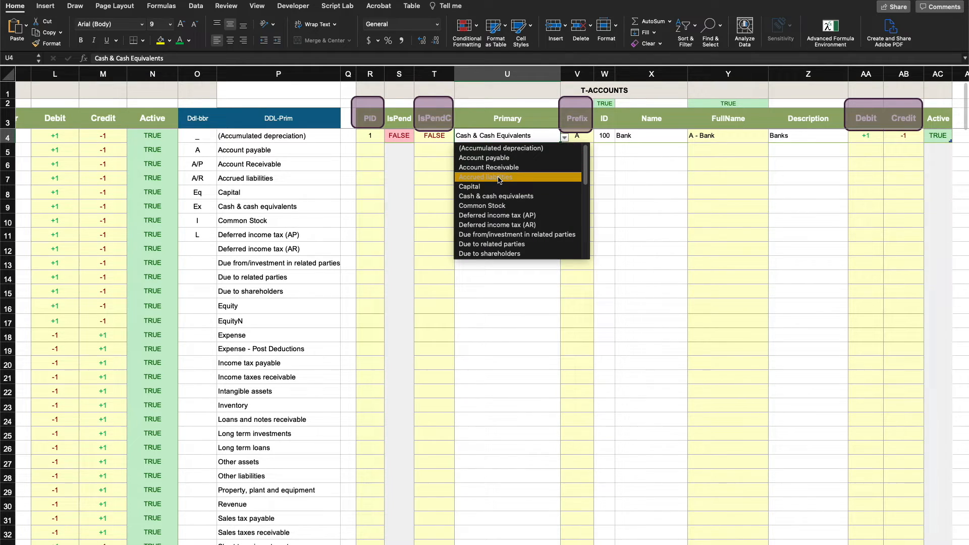
left_click(477, 177)
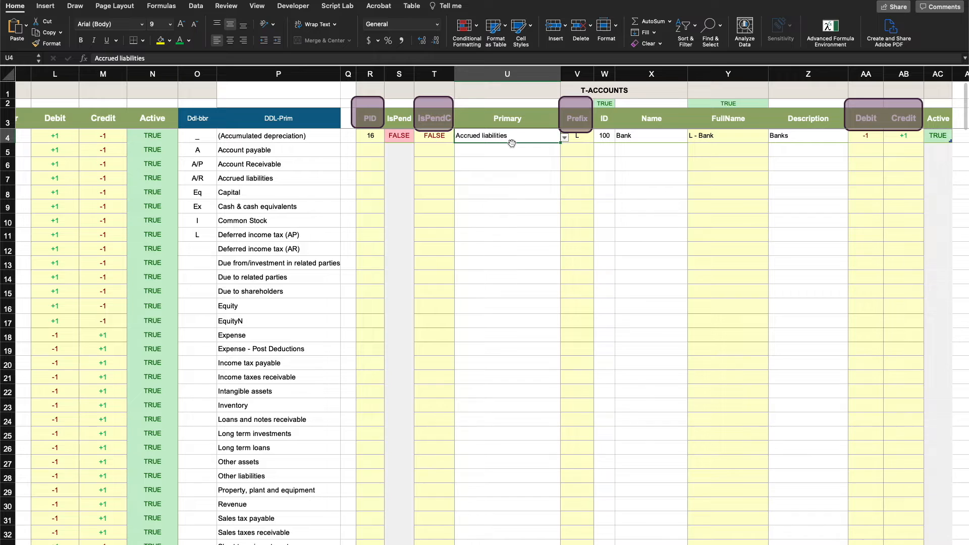
Undo the Primary category change on the Bank row of the T-Accounts table
scroll(429, 112, "left", 15)
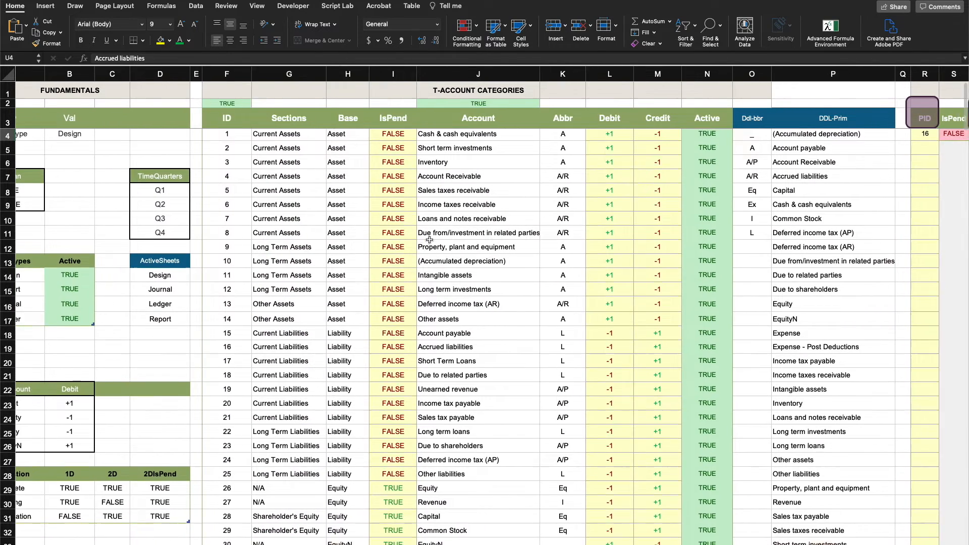
scroll(471, 238, "right", 15)
key("super+z")
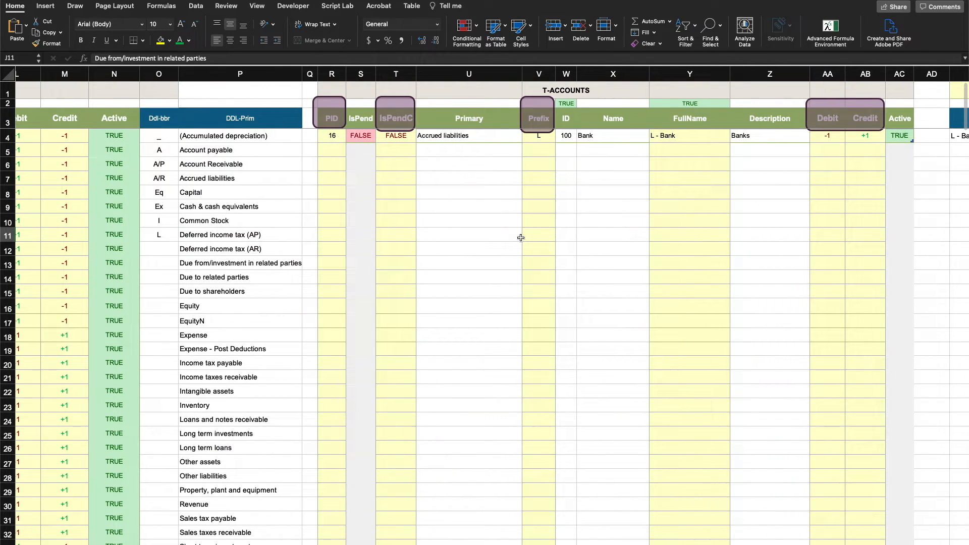
key("super+z")
left_click(339, 141)
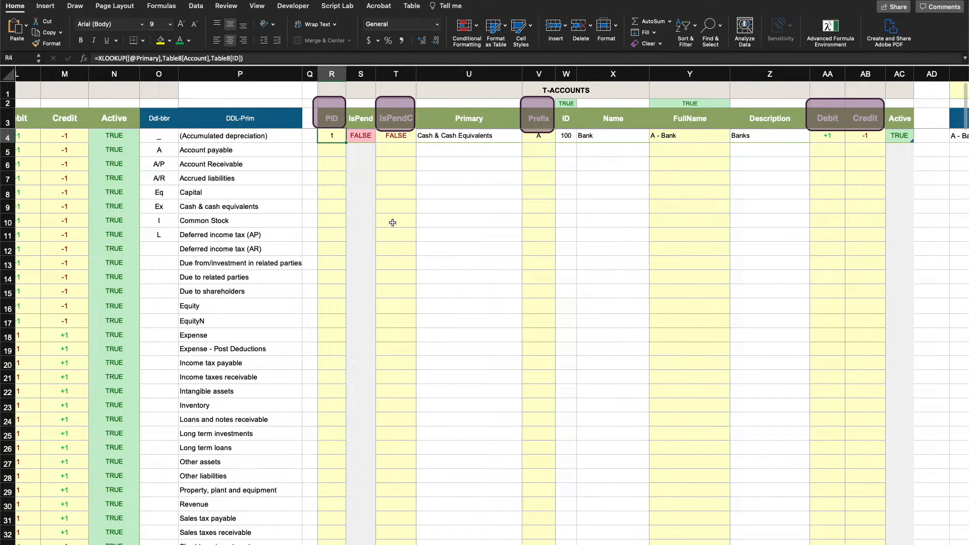
key("Delete")
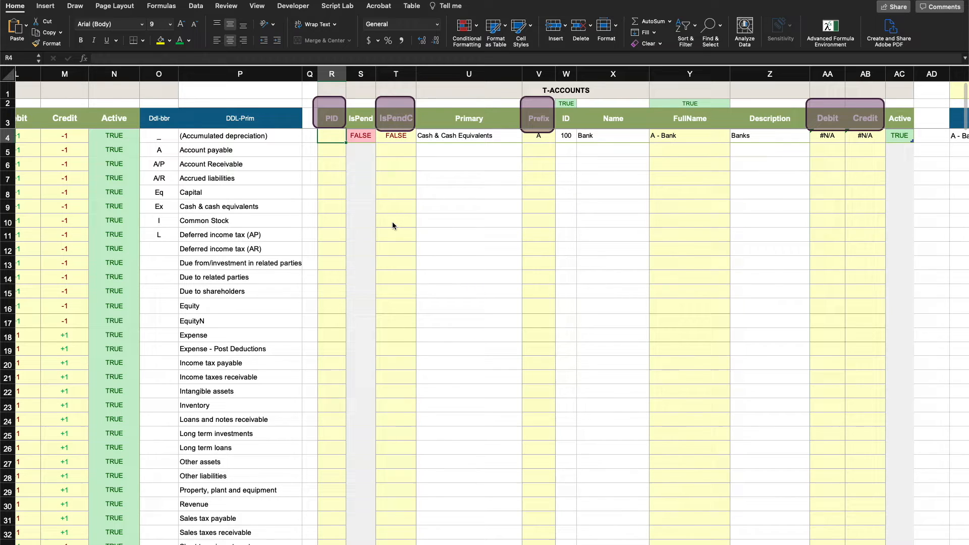
type("=XLOOKUP(")
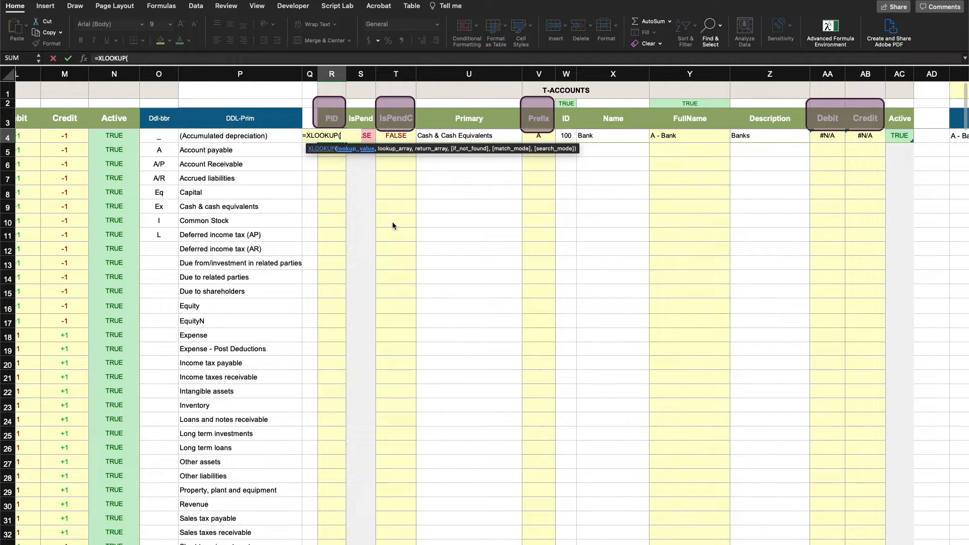
left_click(471, 136)
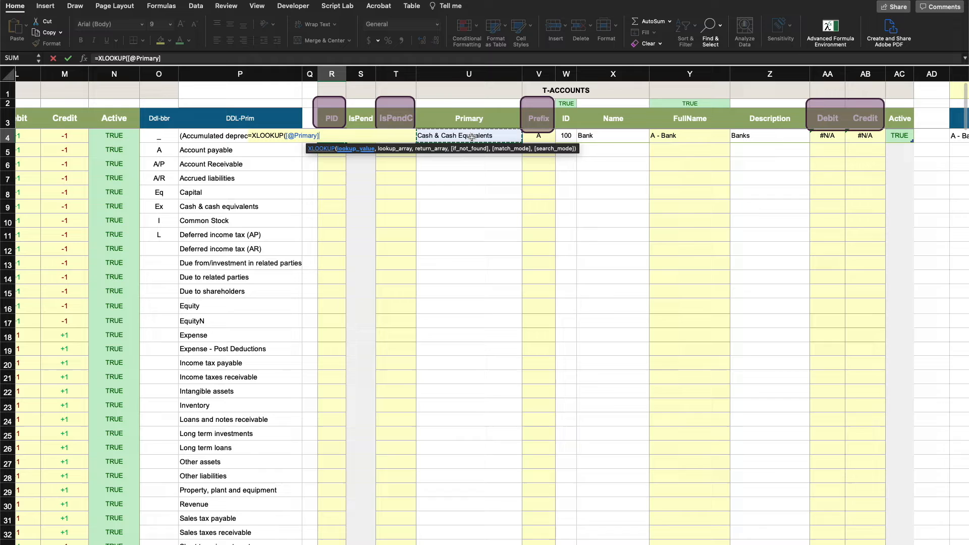
type(",")
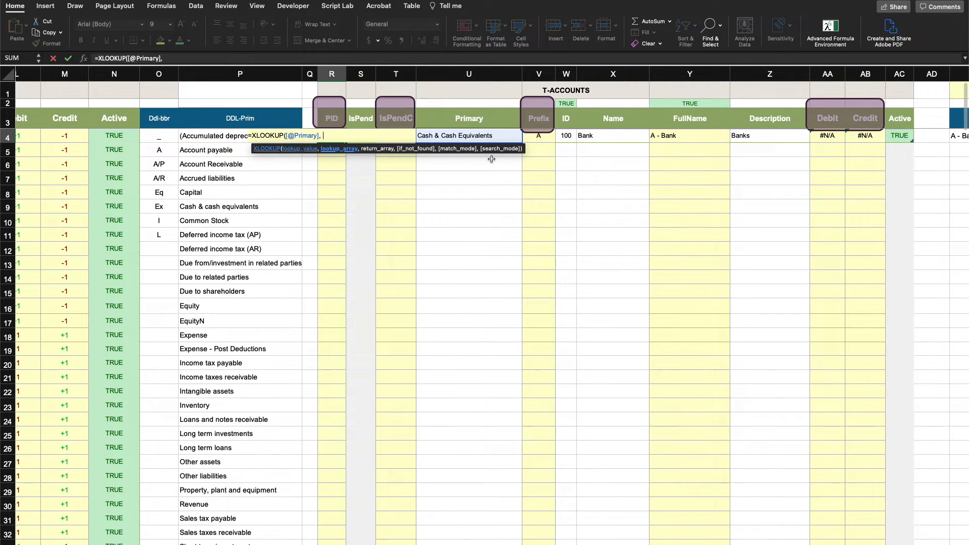
scroll(407, 201, "left", 10)
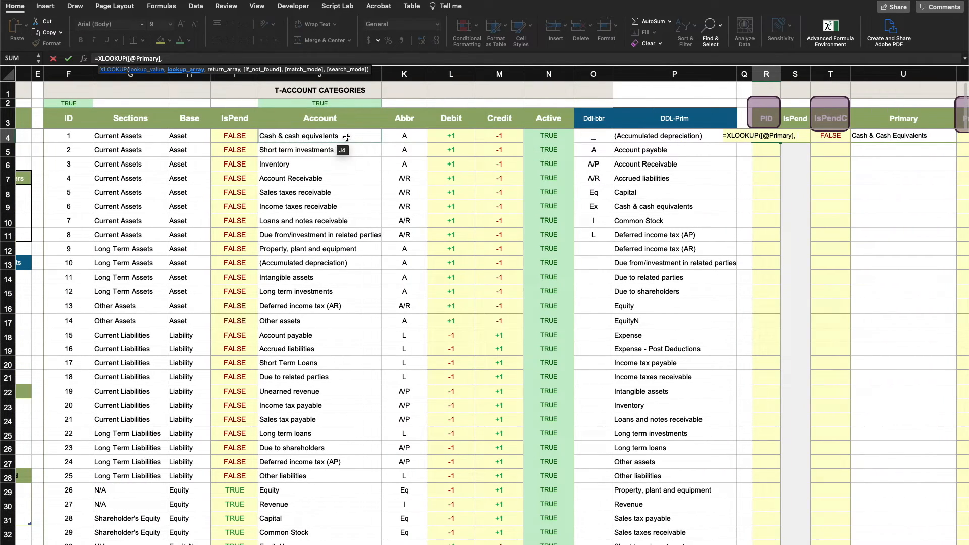
left_click_drag(323, 136, 327, 515)
type(",")
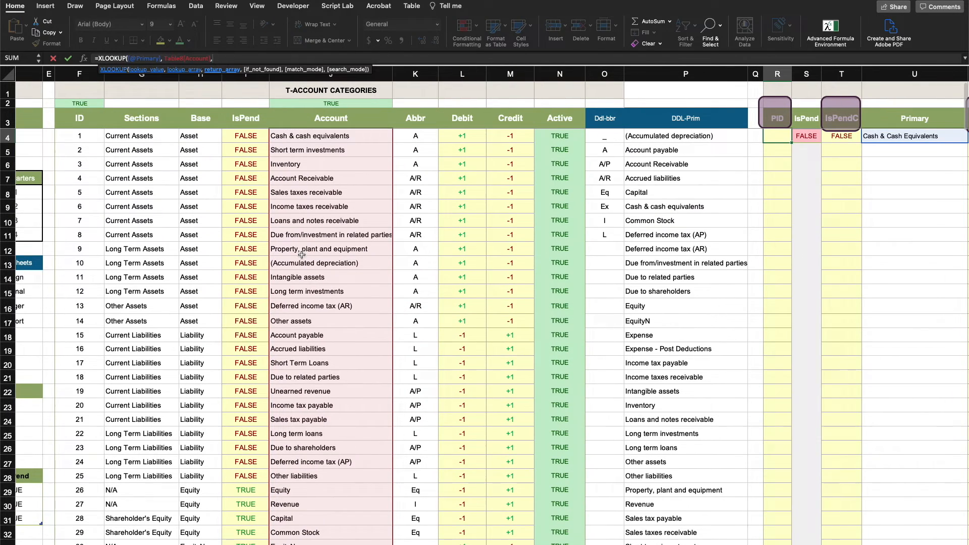
left_click_drag(79, 136, 84, 513)
key("Return")
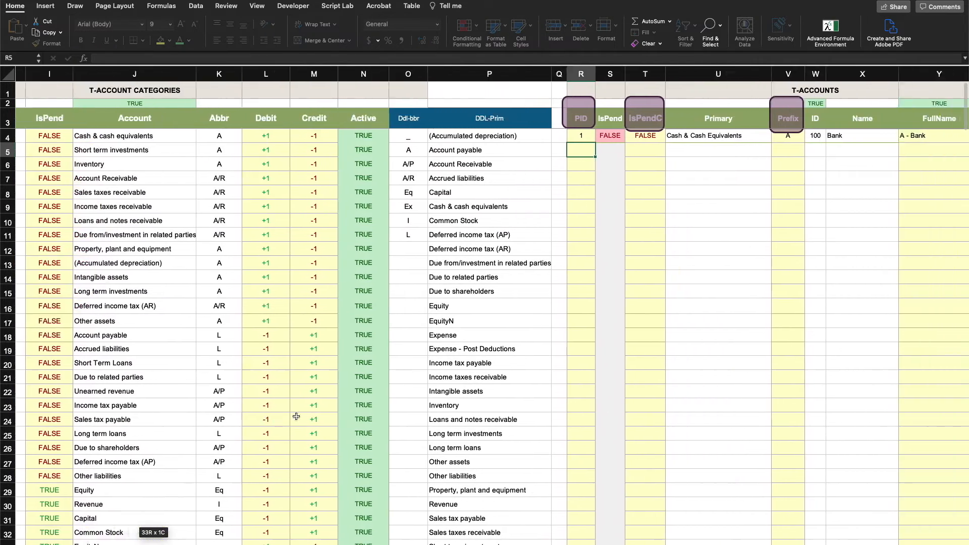
Inspect the Bank row's IsPendC formula and its Primary category in the T-Accounts table
scroll(297, 416, "right", 3)
scroll(381, 162, "down", 1)
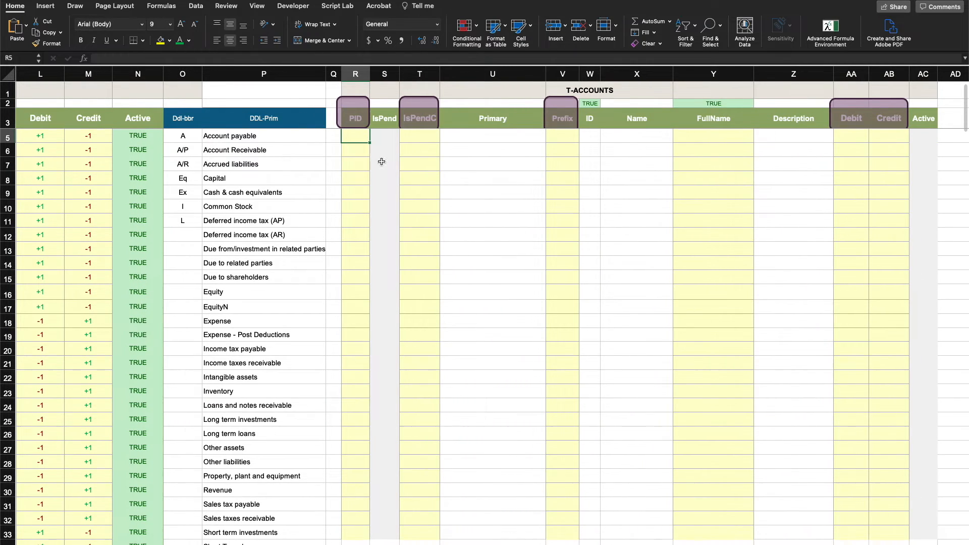
left_click(446, 194)
scroll(450, 220, "up", 1)
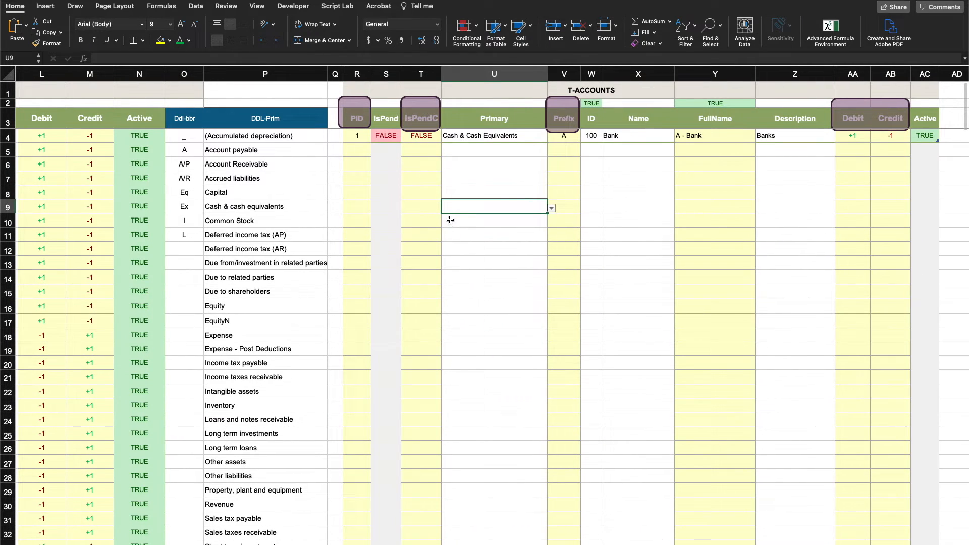
left_click(481, 253)
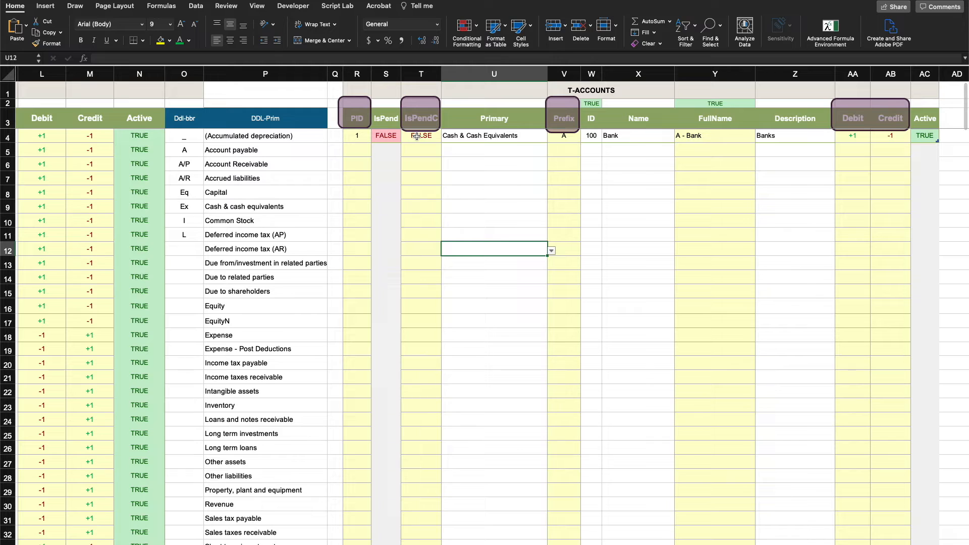
left_click(417, 136)
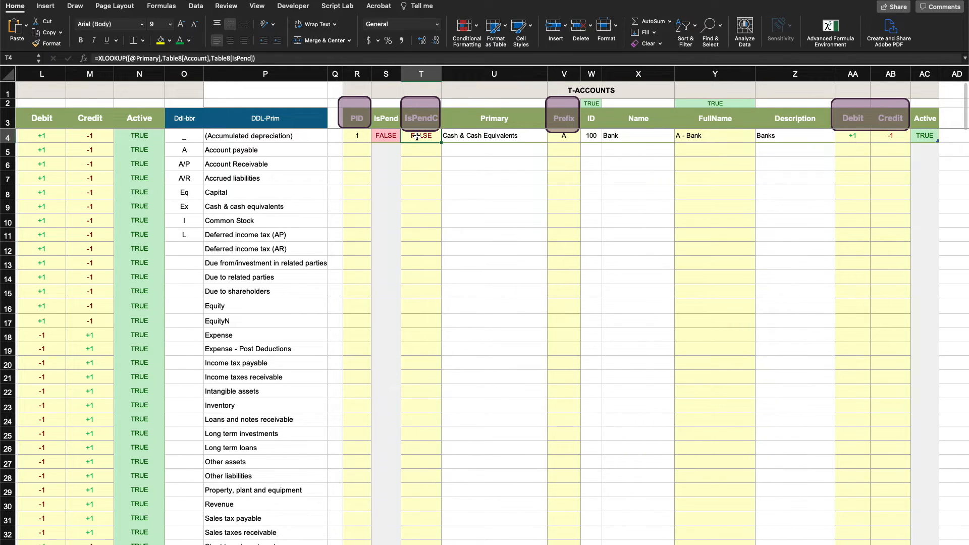
left_click(573, 128)
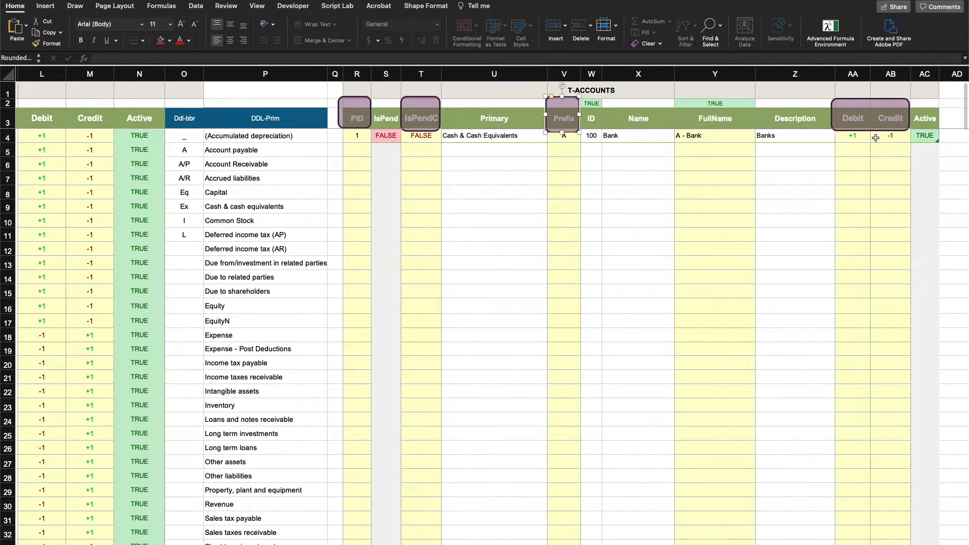
left_click(507, 135)
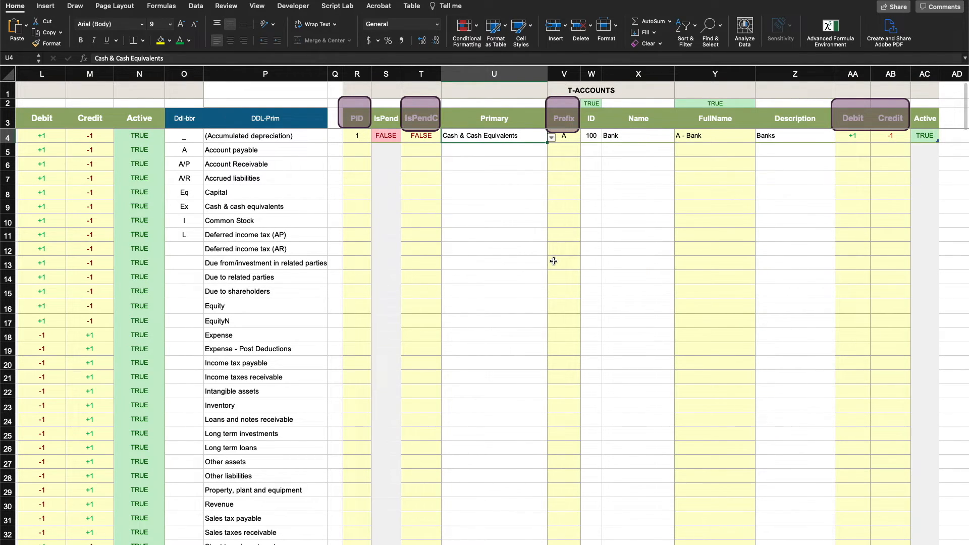
left_click(617, 256)
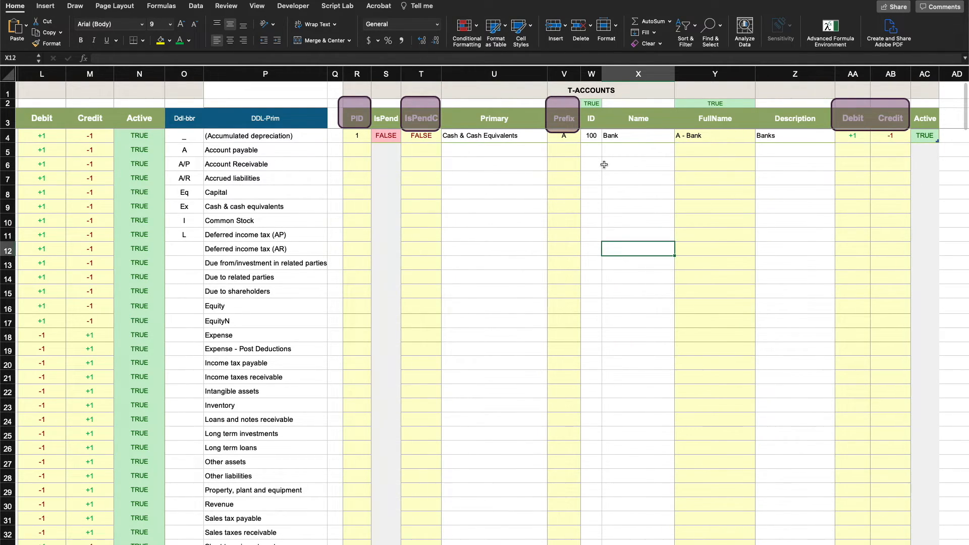
Examine the ID and Name columns of the T-Accounts table, including the Bank row's name
left_click_drag(592, 122, 653, 128)
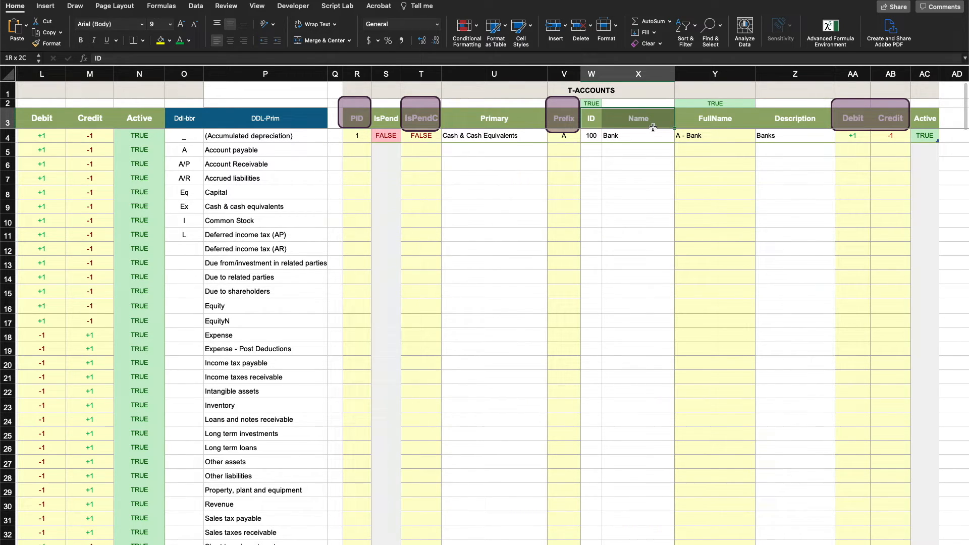
left_click_drag(653, 127, 651, 436)
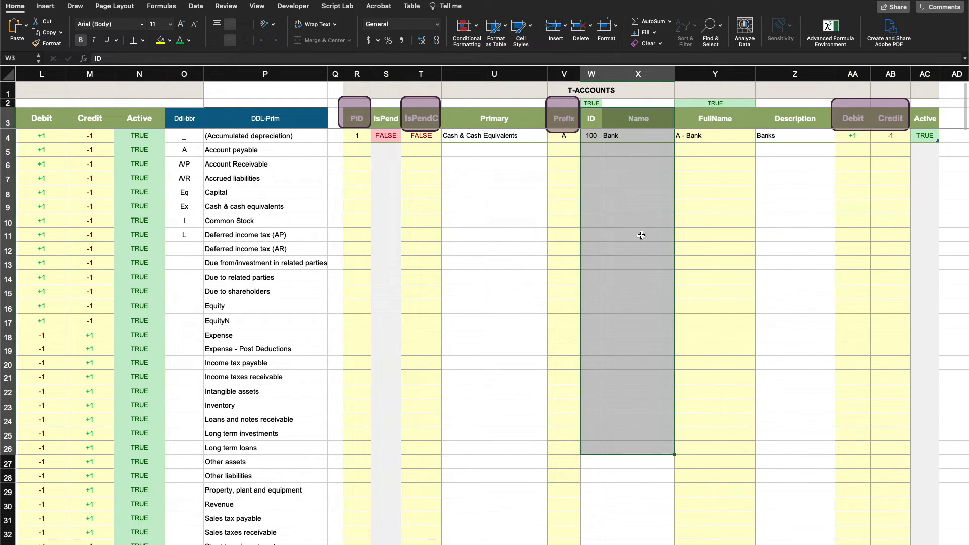
left_click(631, 233)
left_click_drag(593, 137, 594, 319)
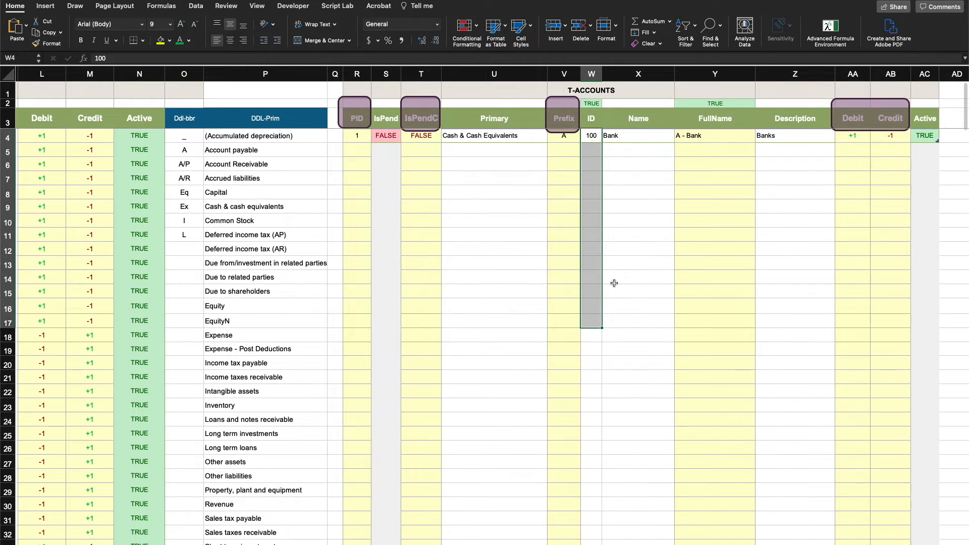
left_click(624, 135)
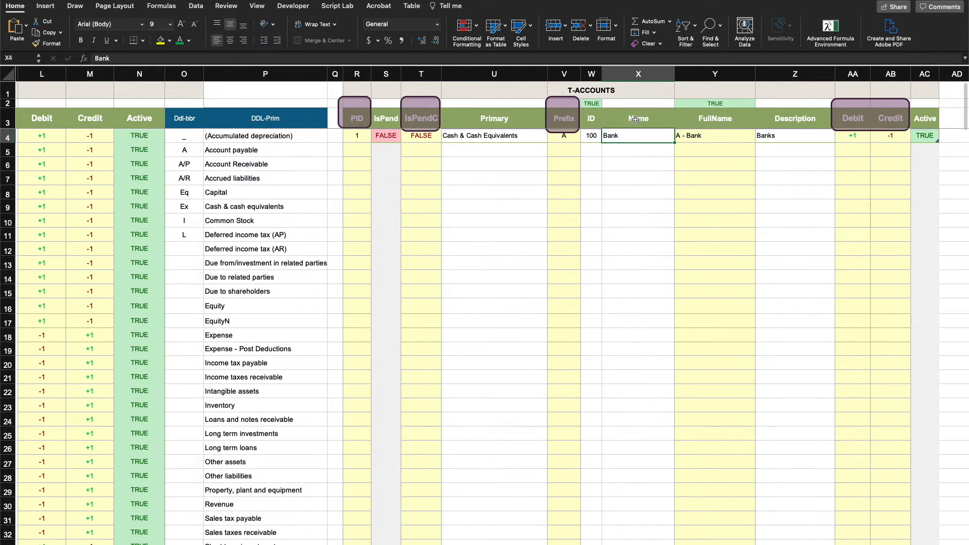
Review the Name and ID columns down through the empty rows of the T-Accounts table
left_click_drag(633, 135, 633, 377)
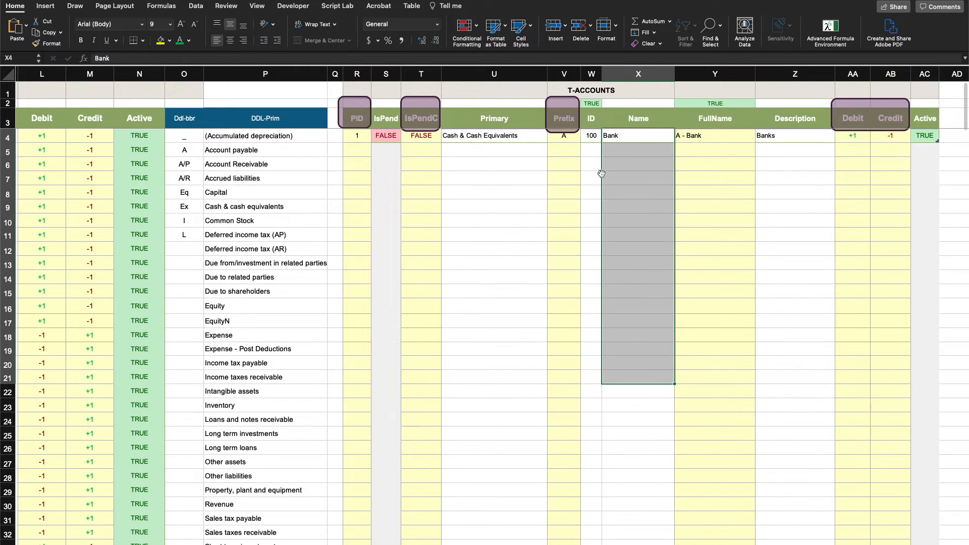
left_click(593, 138)
left_click_drag(593, 138, 584, 410)
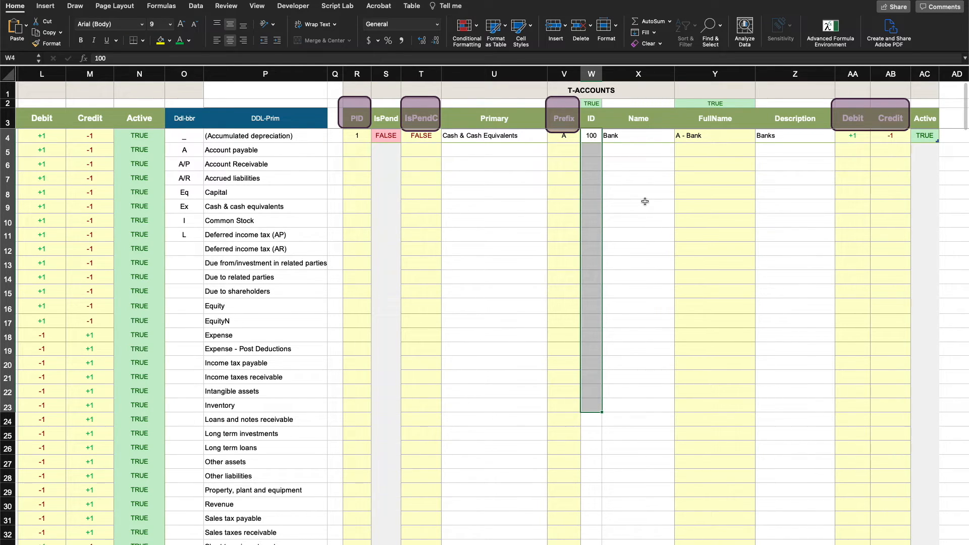
left_click(643, 190)
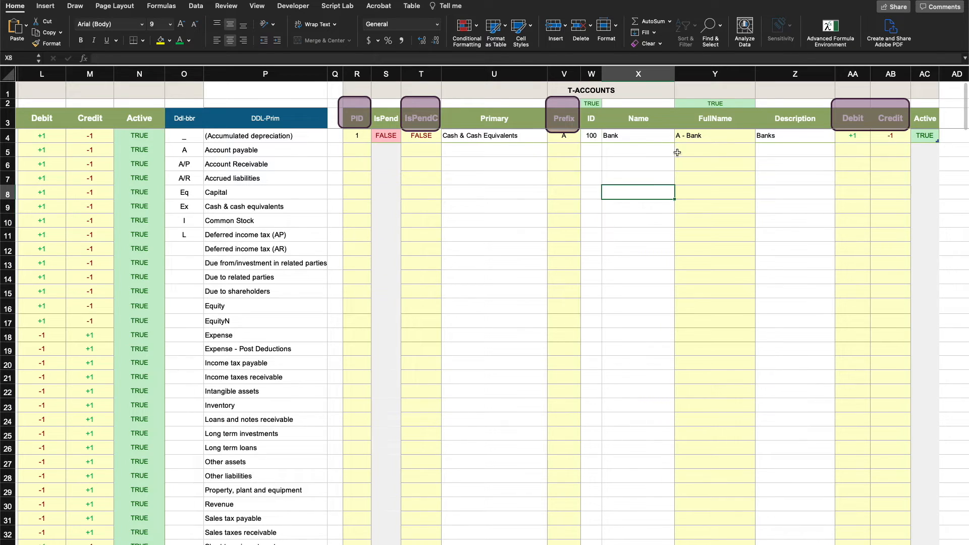
Inspect the Bank row's FullName formula with its Prefix and Name inputs, and check the FullName column and Bank description
left_click(713, 136)
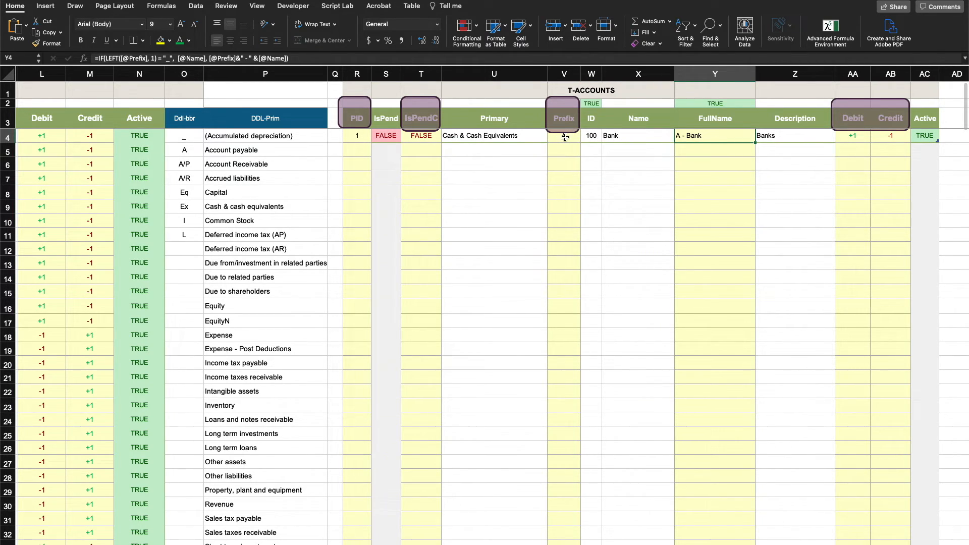
left_click(565, 137)
left_click(627, 135)
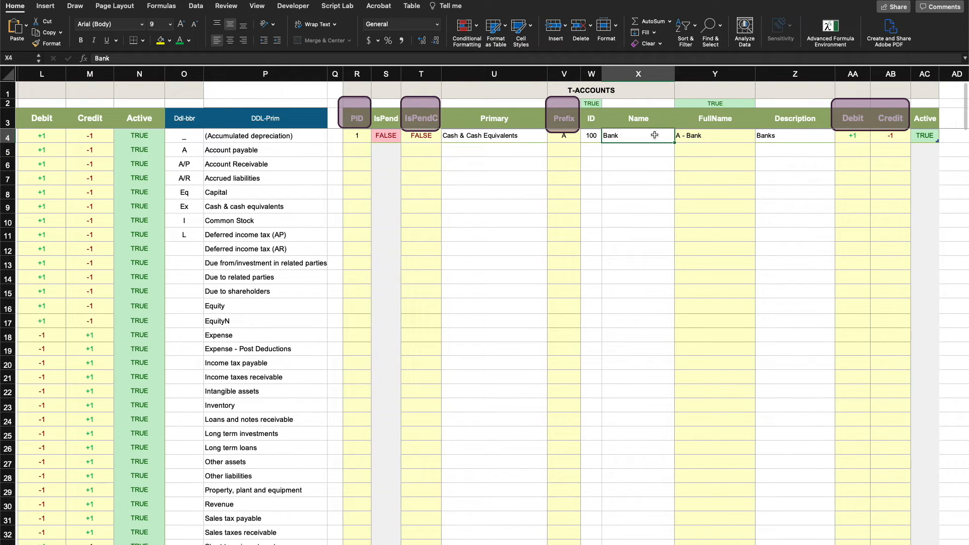
left_click(710, 136)
left_click_drag(711, 136, 712, 276)
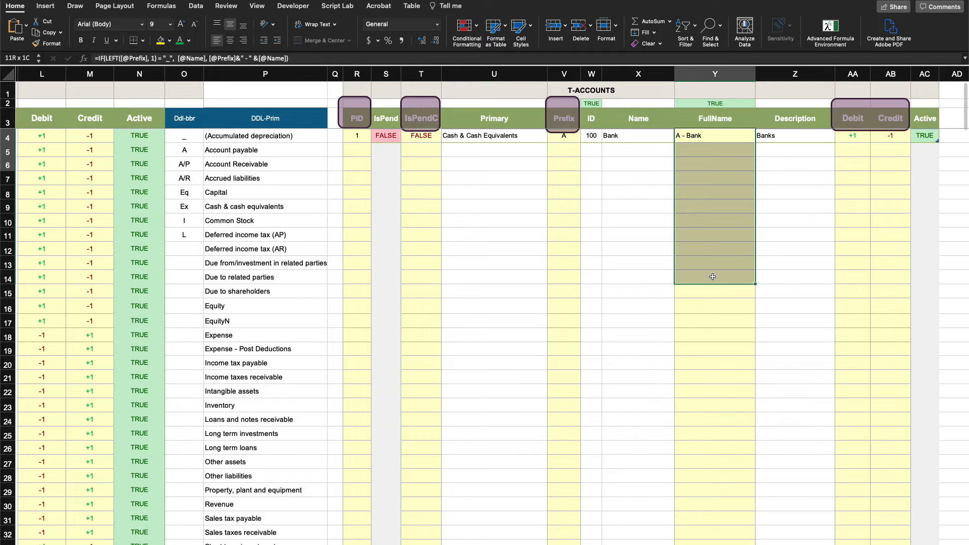
left_click(807, 137)
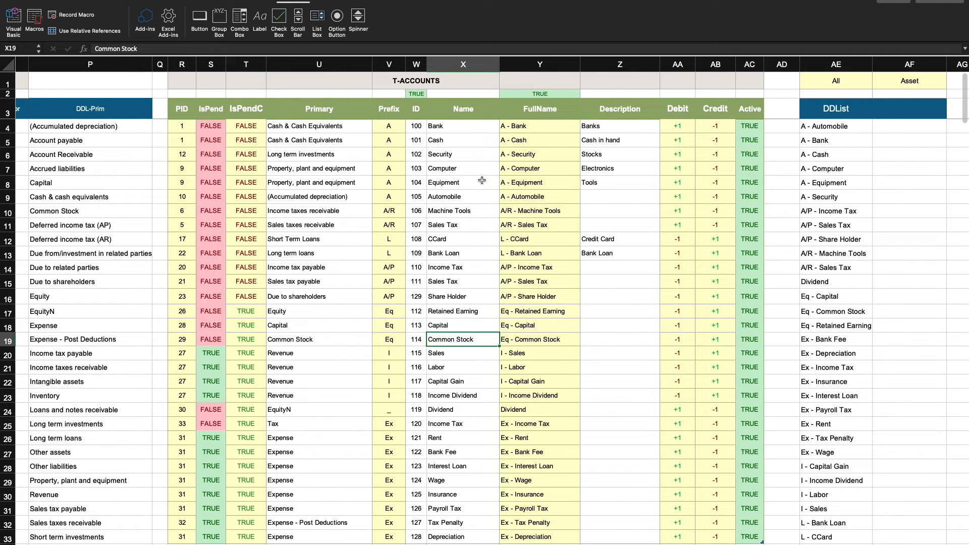
Examine the Name, Primary, Debit and Credit columns of the filled-in T-Accounts table down to the Depreciation row
left_click_drag(483, 144, 492, 426)
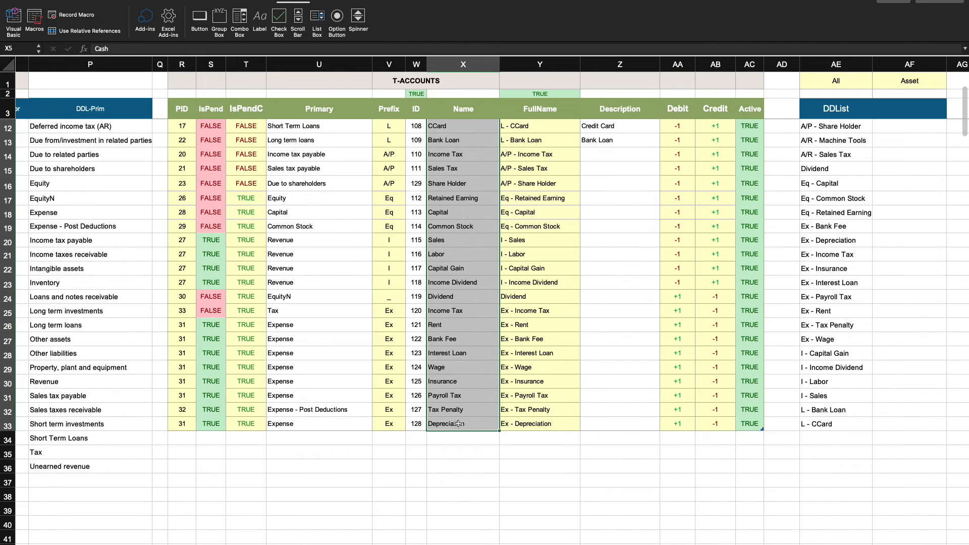
left_click(458, 449)
left_click_drag(458, 132, 454, 424)
left_click_drag(329, 124, 304, 423)
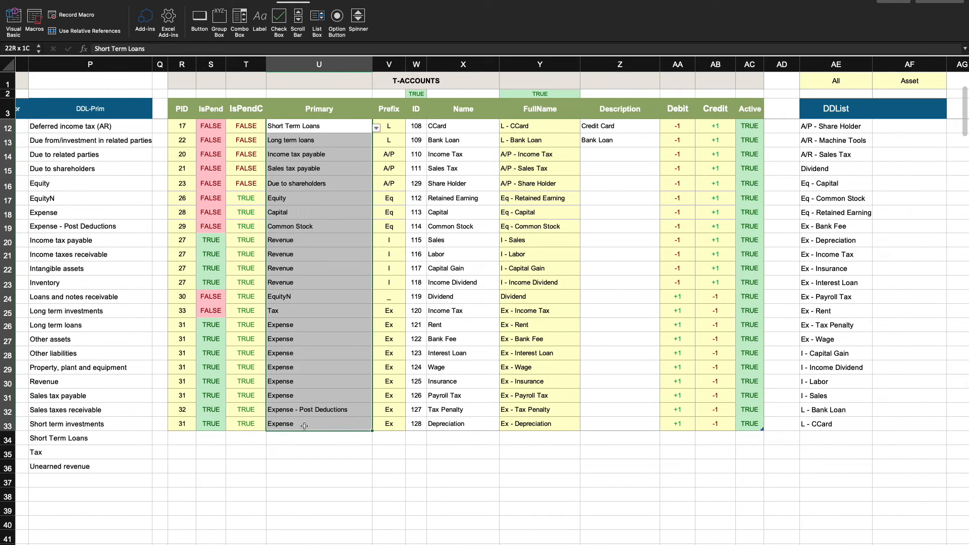
left_click_drag(677, 153, 698, 416)
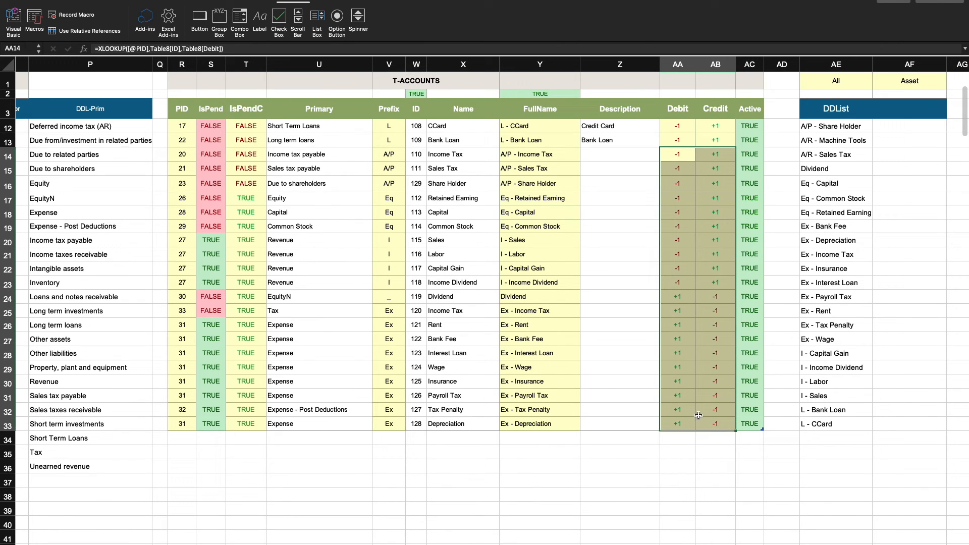
left_click(486, 445)
Look over the whole filled-in T-Accounts table and its neighbouring lists, finishing at the Bank Loan name
scroll(486, 445, "up", 8)
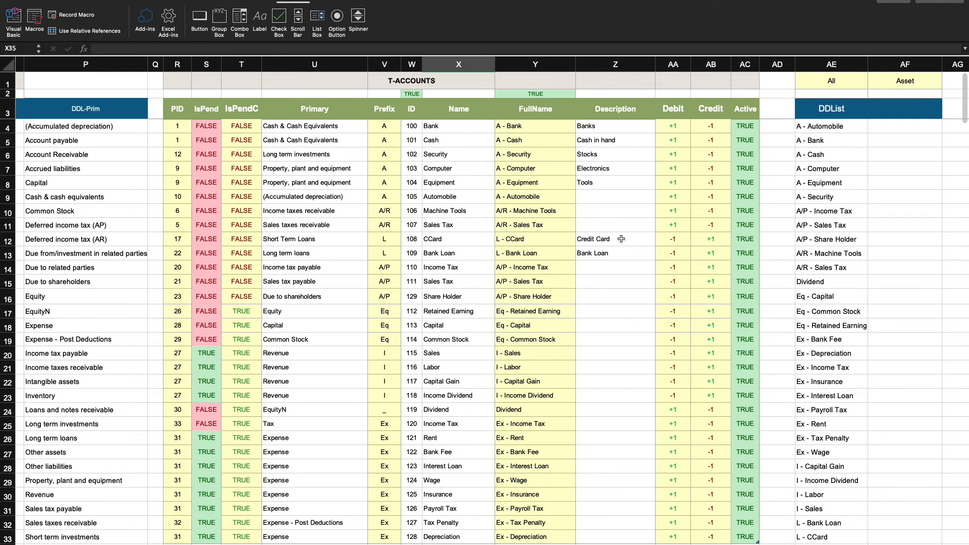
scroll(562, 441, "down", 1)
scroll(561, 442, "left", 1)
scroll(562, 441, "up", 1)
scroll(562, 441, "right", 1)
left_click(491, 248)
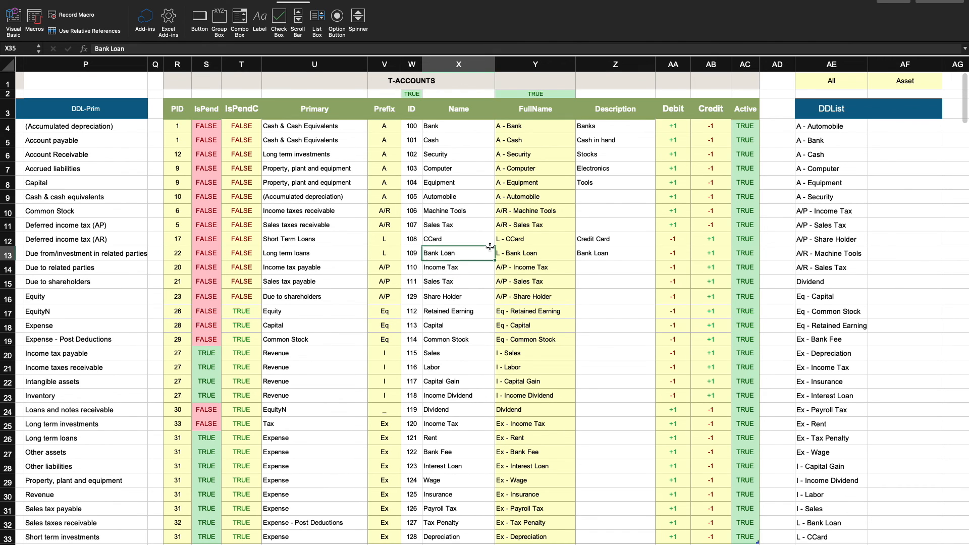